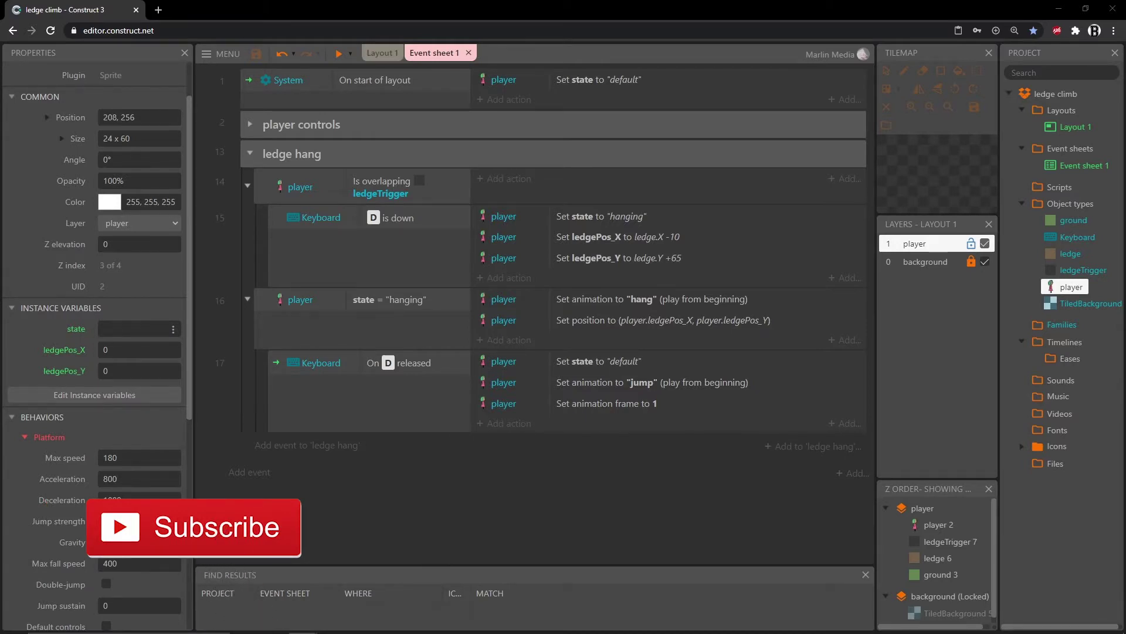
Switch to Layout 1 to show the player sprite beside the brown ledge block
{"action": "left_click", "coordinate": [379, 53]}
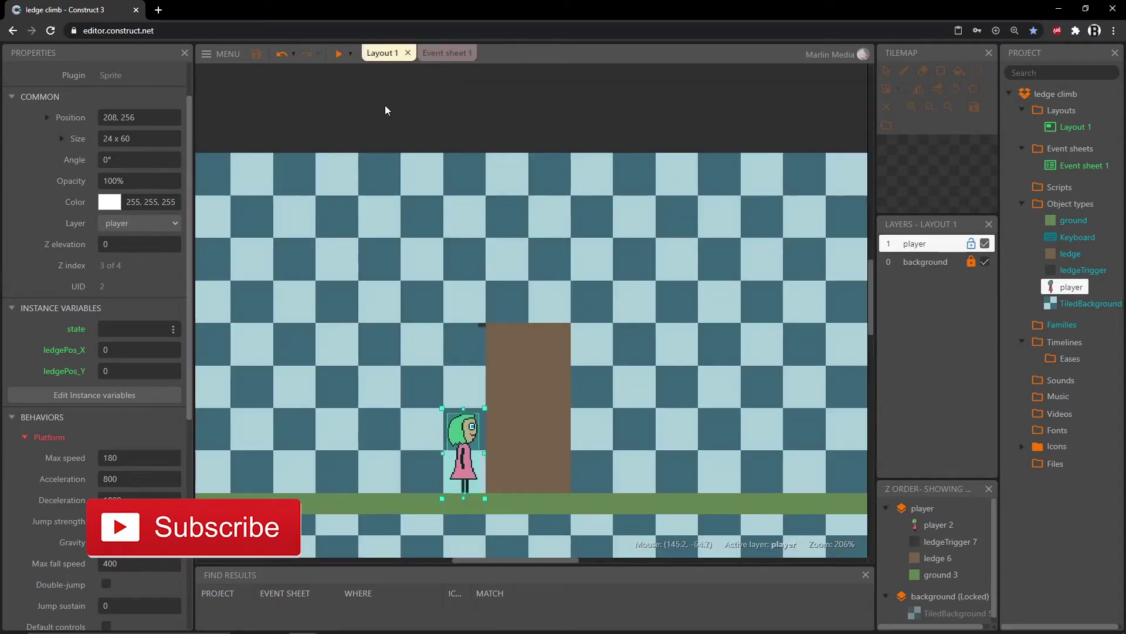
Add a new animation named 'climb' to the player sprite
{"action": "double_click", "coordinate": [481, 442]}
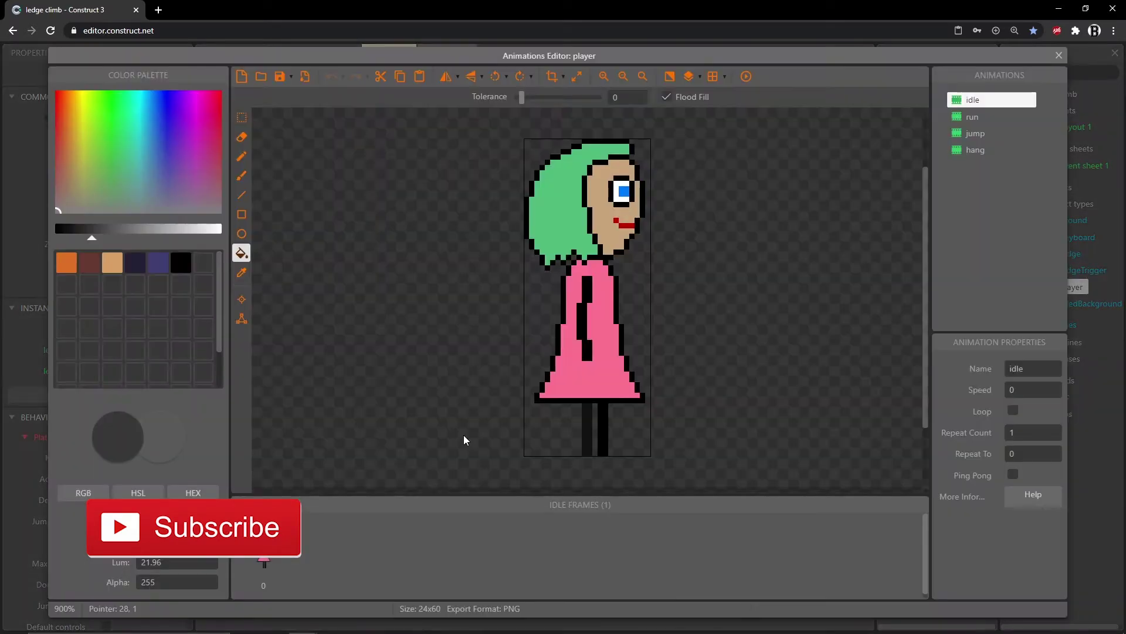
{"action": "right_click", "coordinate": [971, 198]}
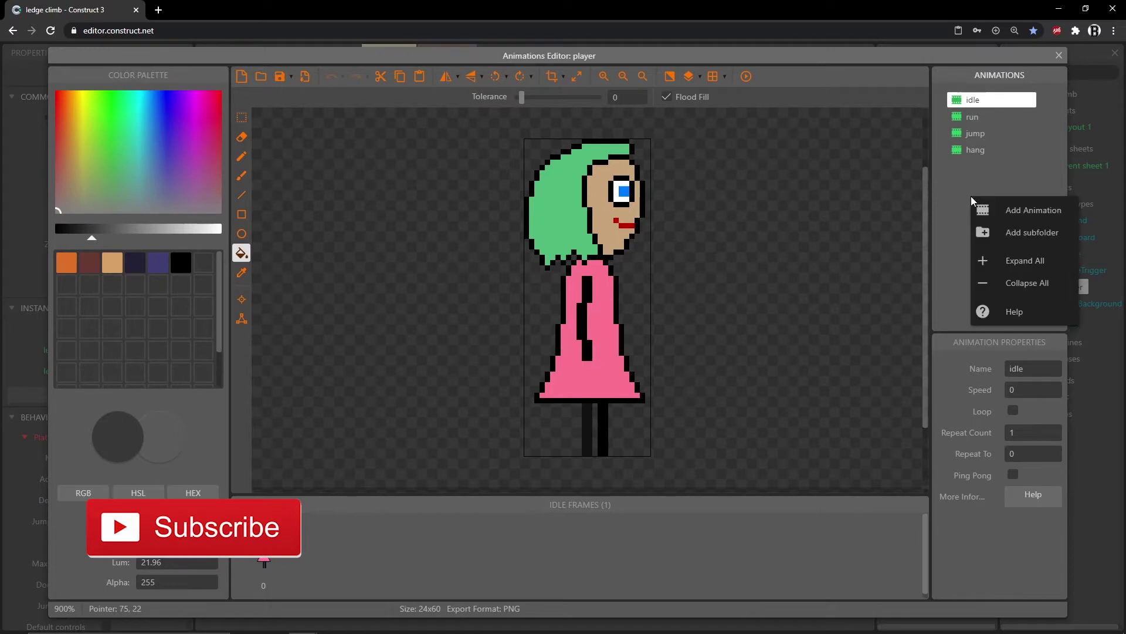
{"action": "left_click", "coordinate": [1016, 211]}
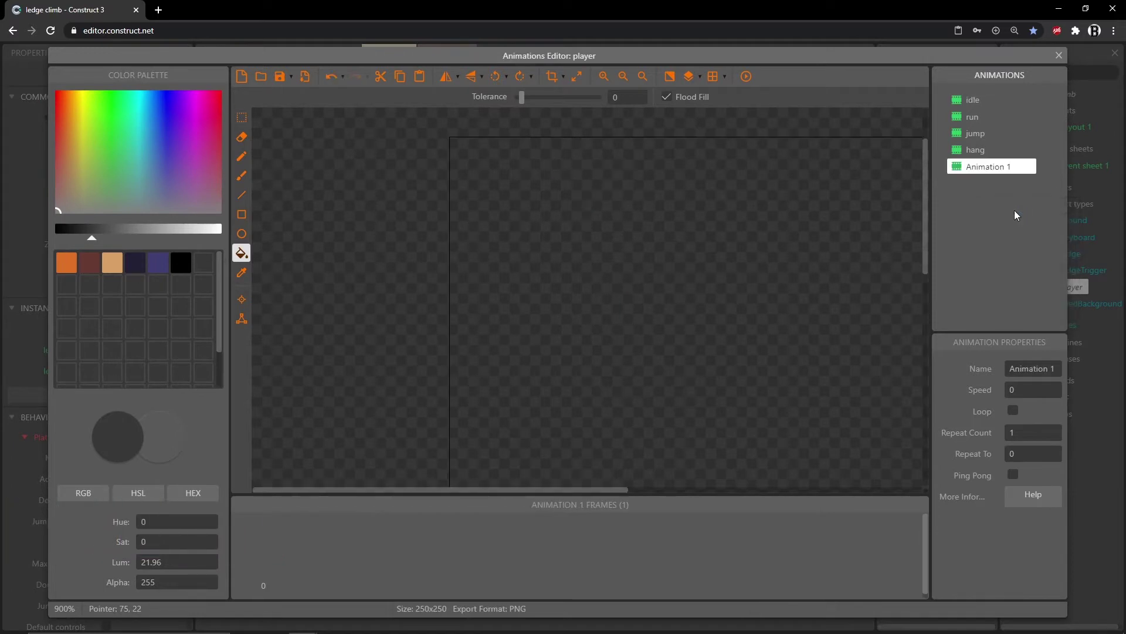
{"action": "left_click", "coordinate": [1027, 375]}
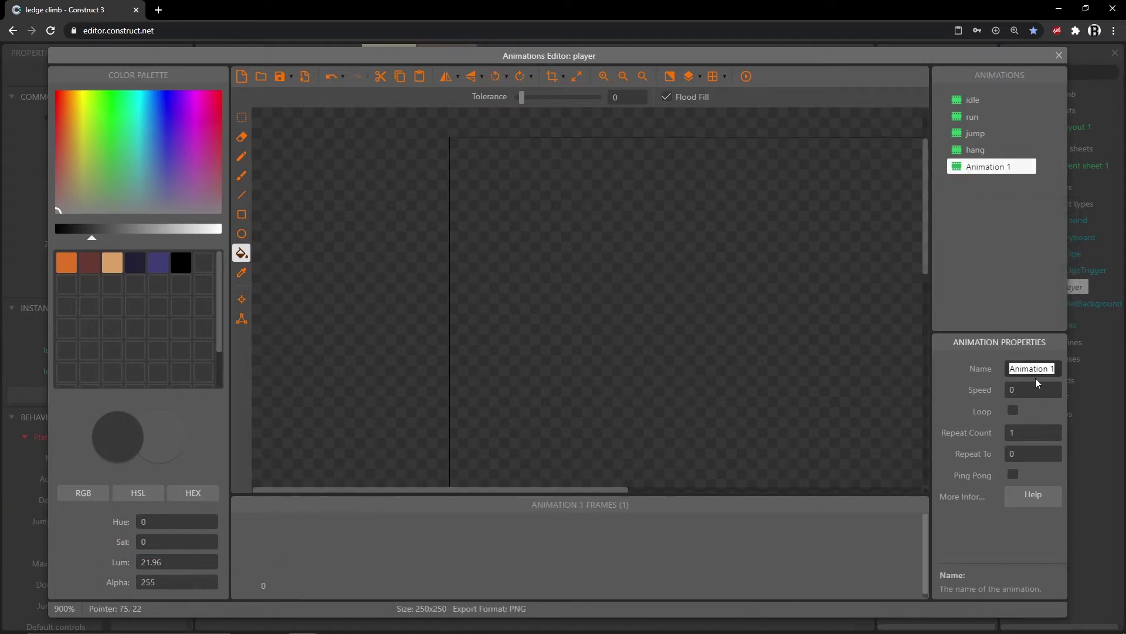
{"action": "key", "text": "Tab"}
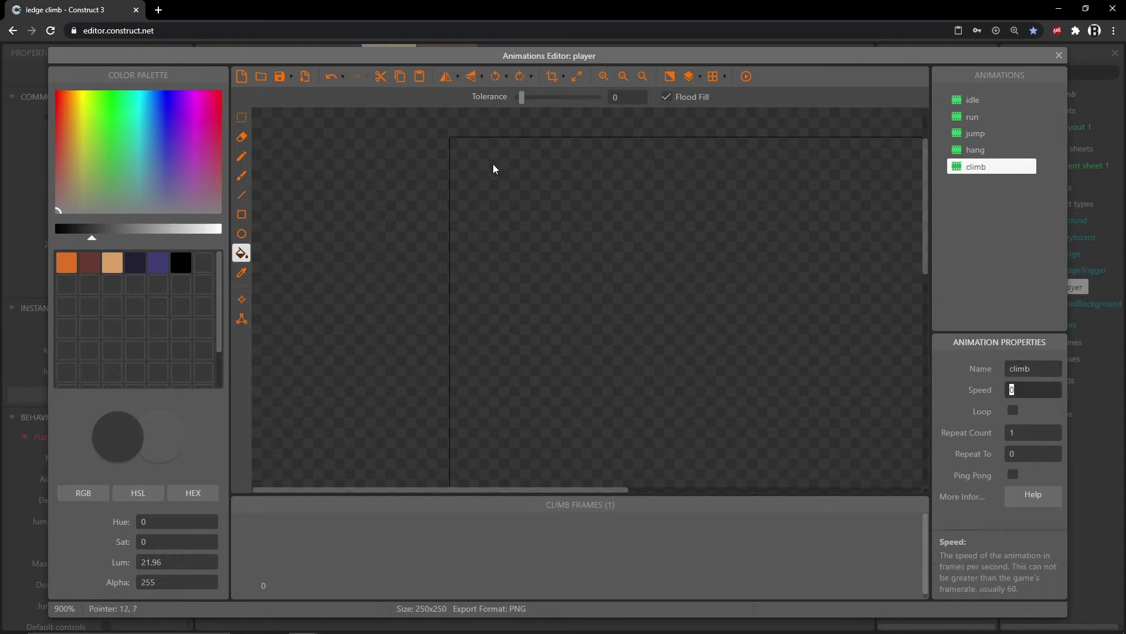
Import the six frames 000–005 from the climb sprites folder into the climb animation
{"action": "left_click", "coordinate": [262, 81]}
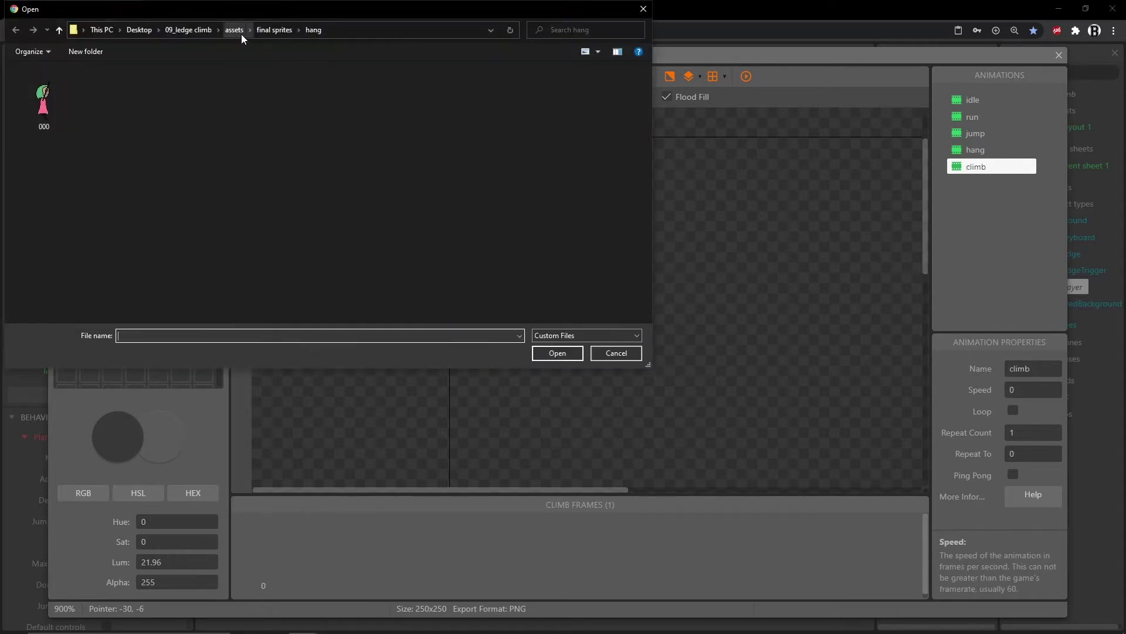
{"action": "left_click", "coordinate": [283, 34]}
{"action": "left_click", "coordinate": [46, 120]}
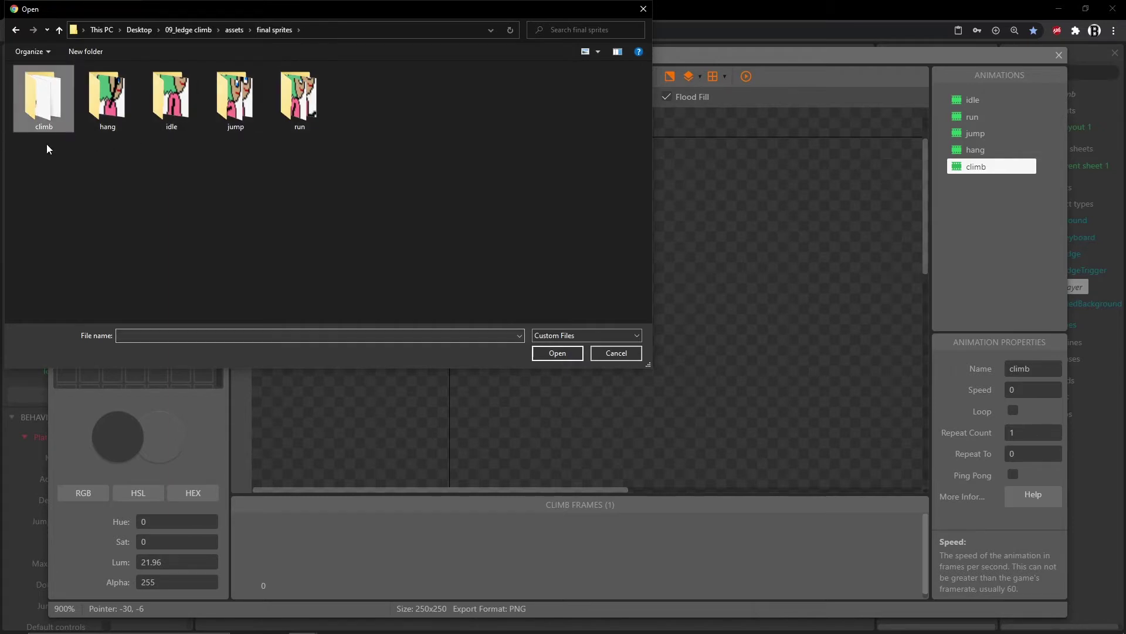
{"action": "double_click", "coordinate": [37, 103]}
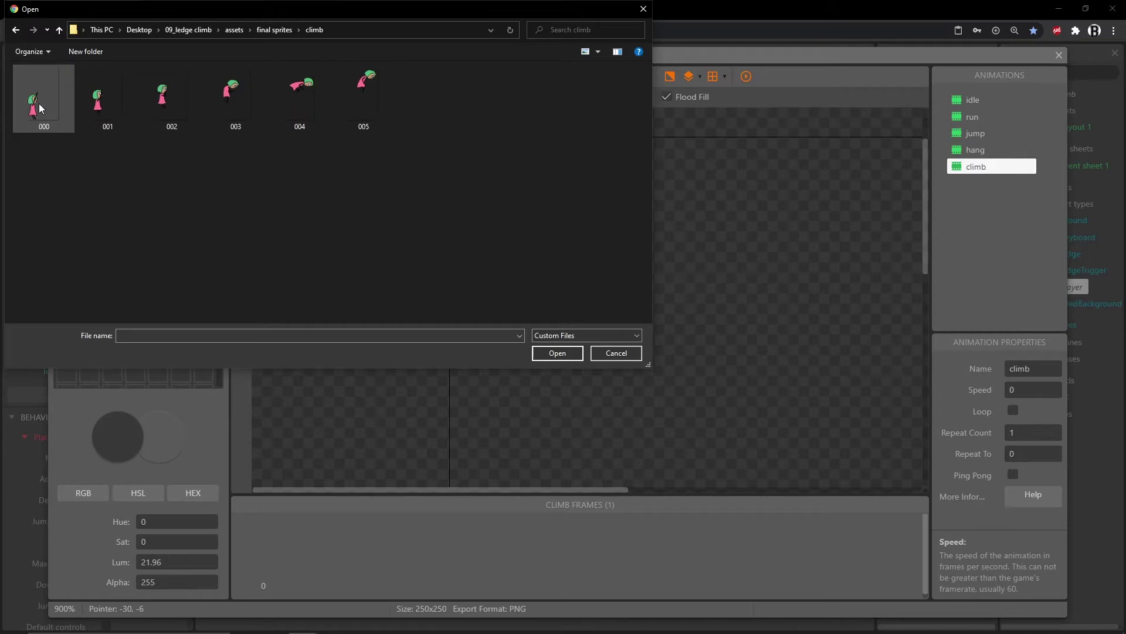
{"action": "left_click", "coordinate": [237, 99]}
{"action": "key", "text": "Right"}
{"action": "key", "text": "Right"}
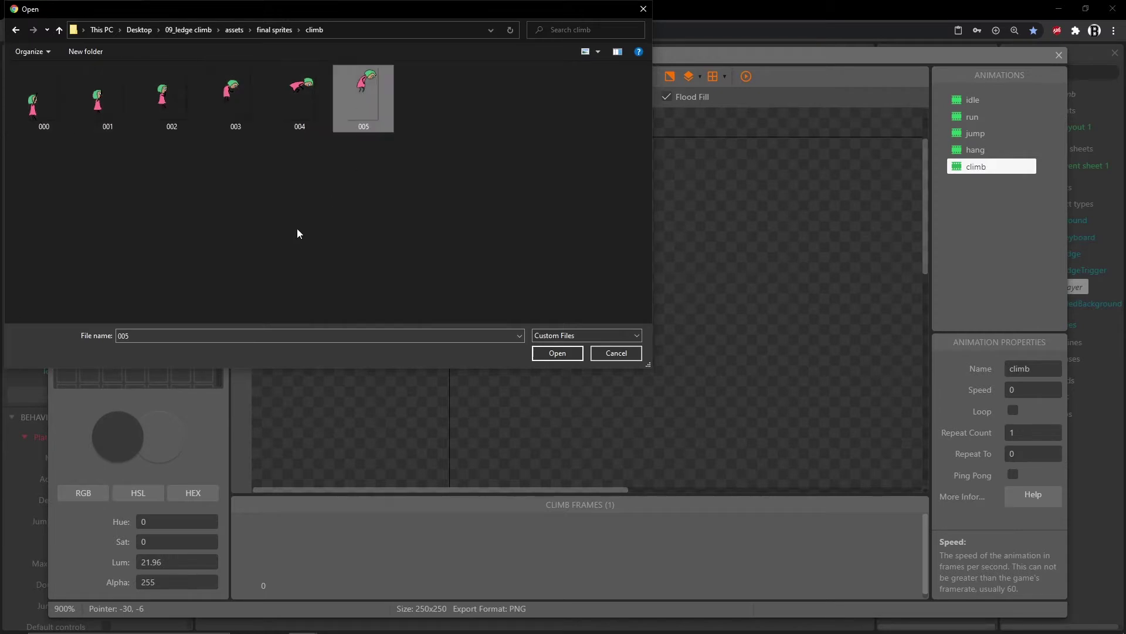
{"action": "left_click", "coordinate": [41, 108], "text": "shift"}
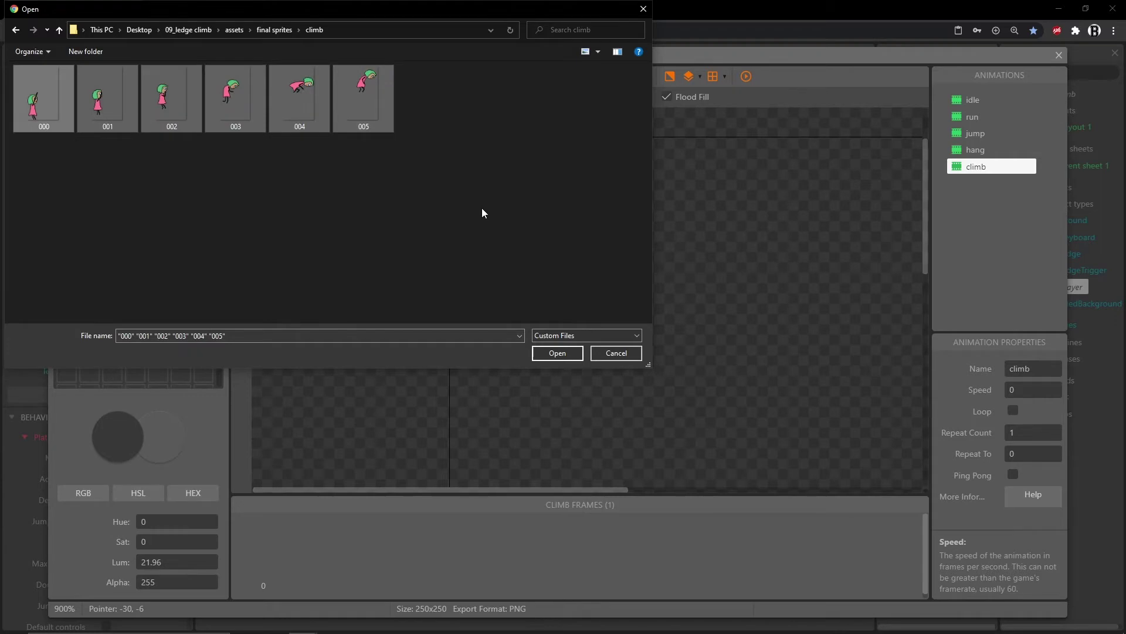
{"action": "left_click", "coordinate": [557, 352]}
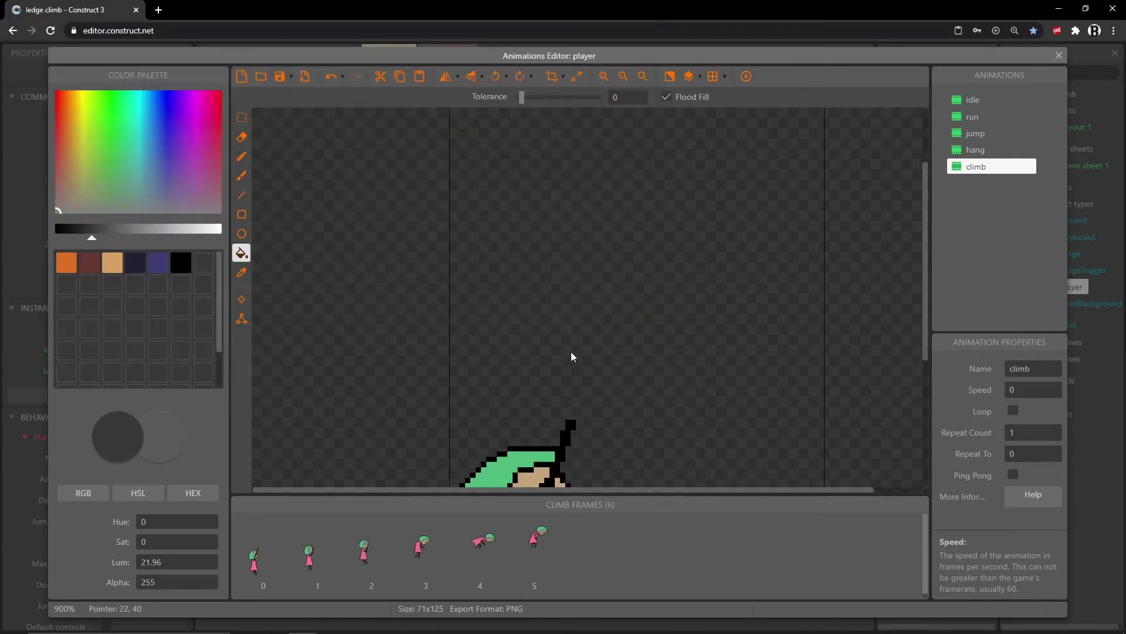
{"action": "scroll", "coordinate": [579, 331], "scroll_direction": "up", "scroll_amount": 3, "text": "ctrl"}
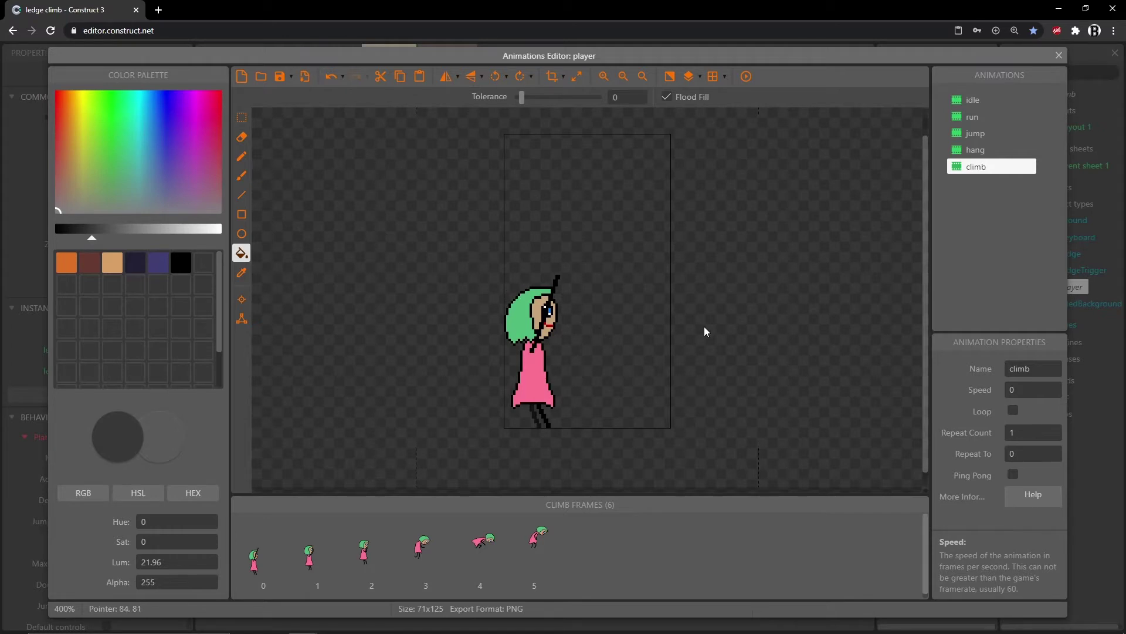
{"action": "left_click", "coordinate": [281, 578]}
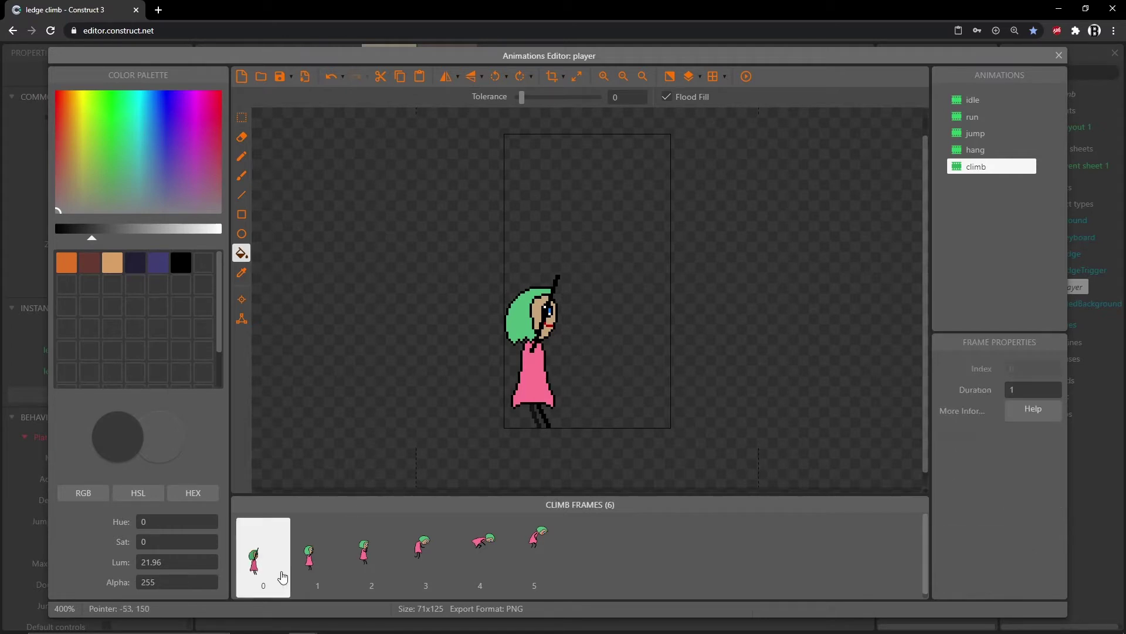
{"action": "left_click", "coordinate": [314, 571]}
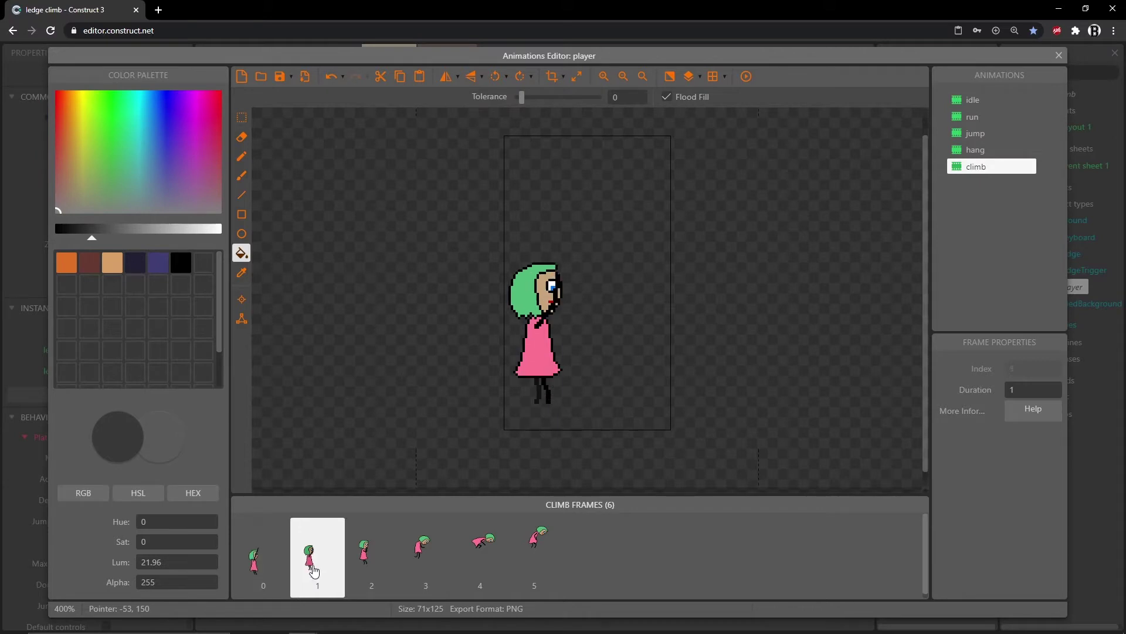
{"action": "left_click", "coordinate": [375, 563]}
{"action": "left_click", "coordinate": [426, 558]}
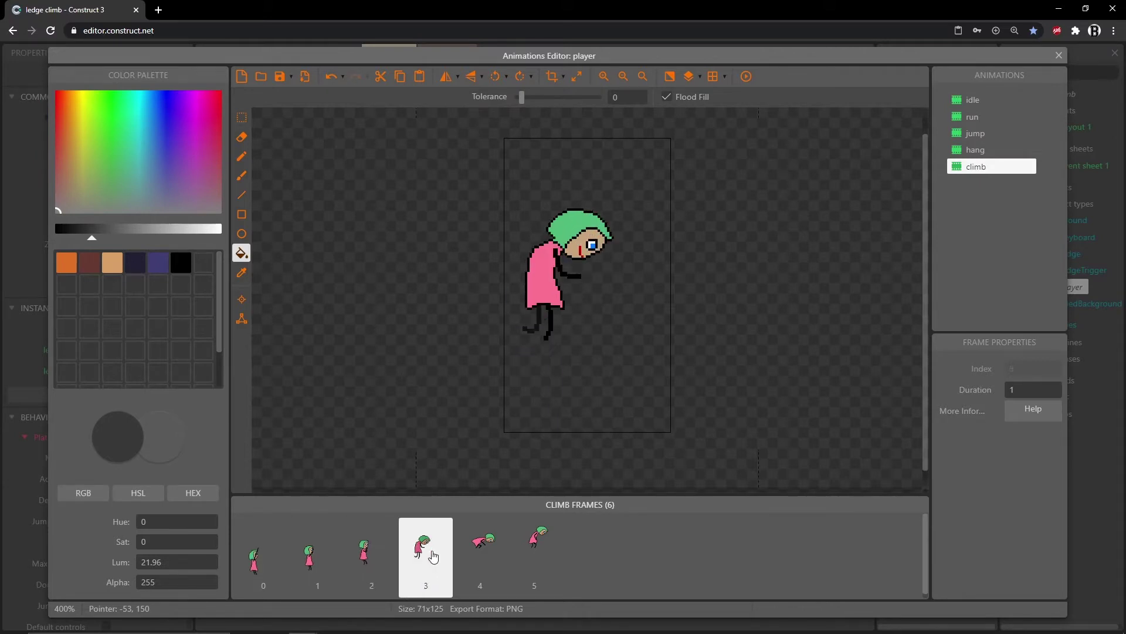
{"action": "left_click", "coordinate": [492, 556]}
{"action": "left_click", "coordinate": [550, 527]}
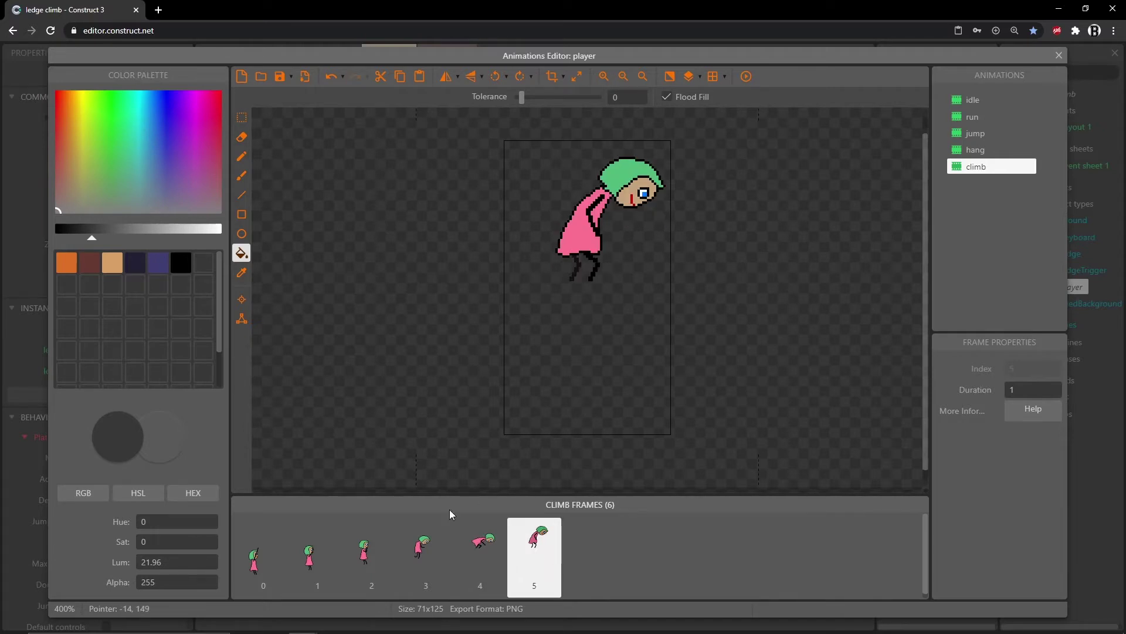
{"action": "left_click", "coordinate": [253, 580]}
{"action": "left_click", "coordinate": [314, 580]}
{"action": "left_click", "coordinate": [375, 566]}
{"action": "left_click", "coordinate": [434, 549]}
{"action": "left_click", "coordinate": [542, 549]}
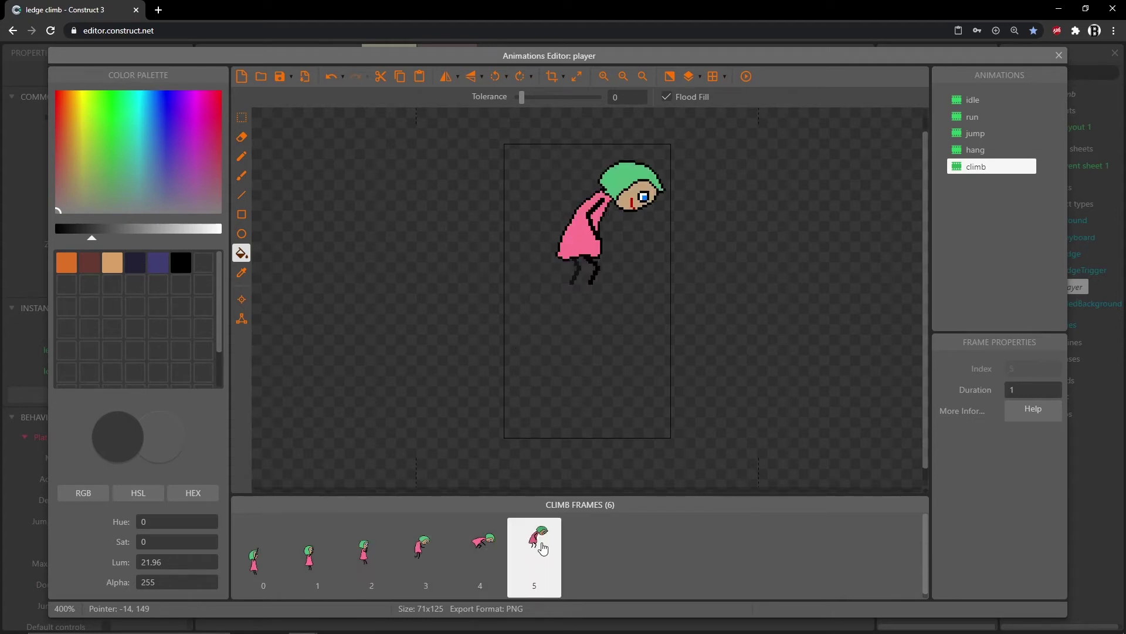
{"action": "left_click", "coordinate": [975, 102]}
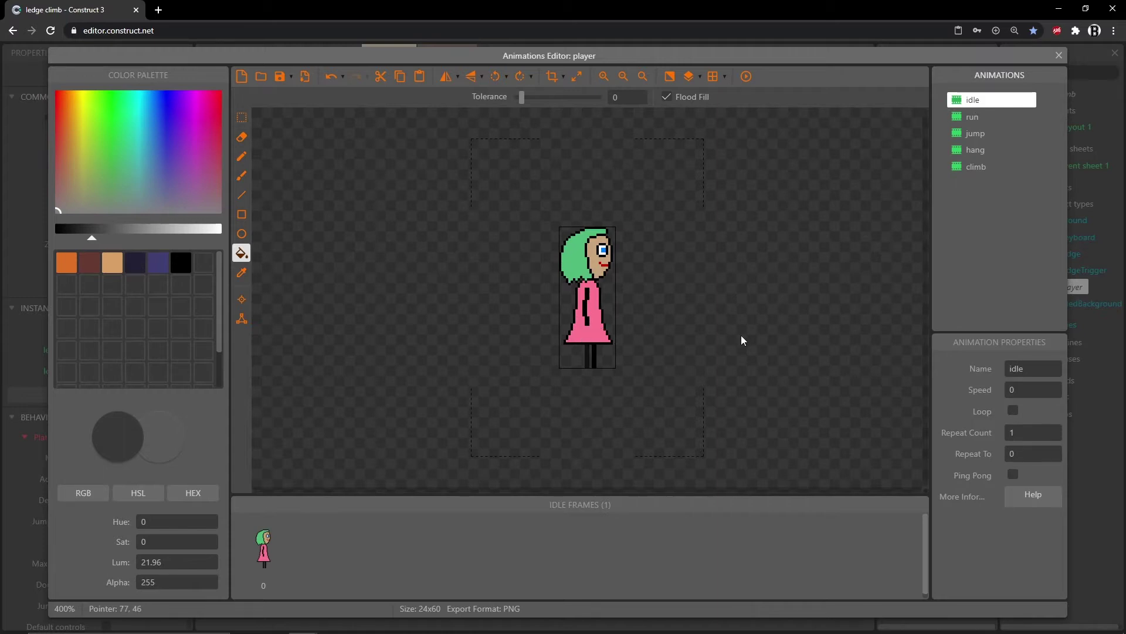
{"action": "left_click", "coordinate": [977, 167]}
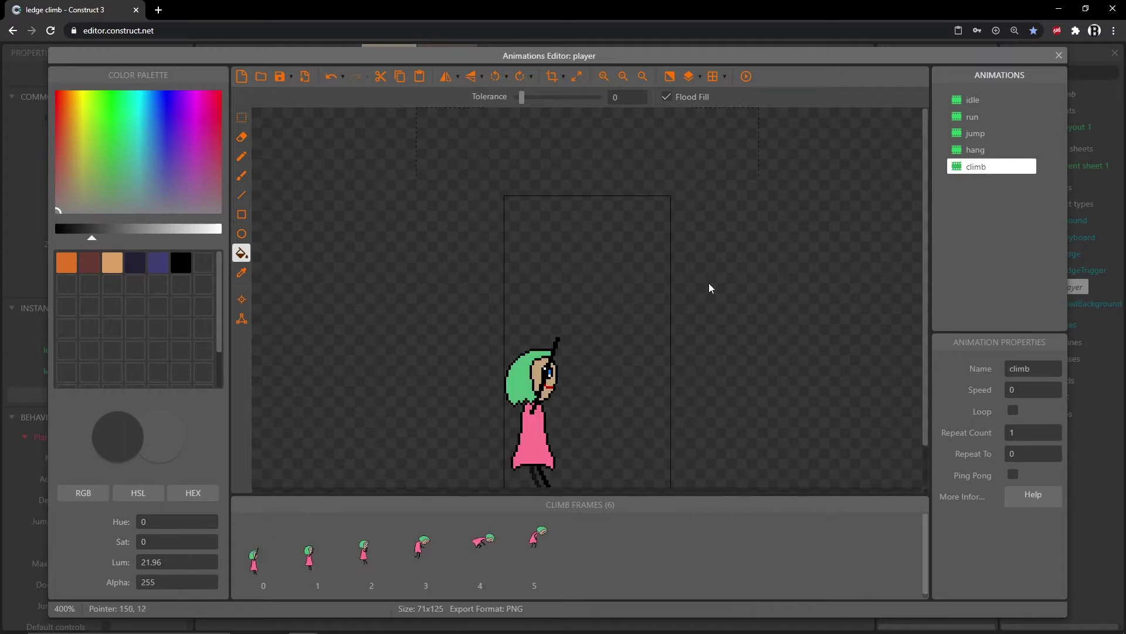
{"action": "left_click", "coordinate": [242, 301]}
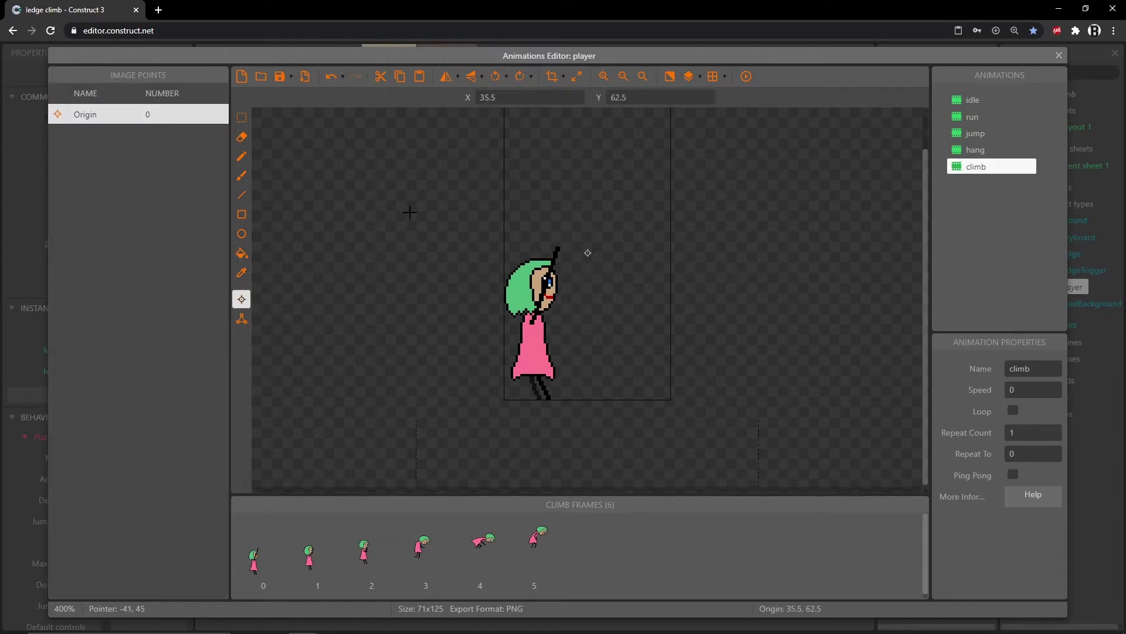
Set the climb Origin to 13, 125 and apply it to the whole animation
{"action": "key", "text": "KP_2"}
{"action": "left_click", "coordinate": [507, 98]}
{"action": "type", "text": "13"}
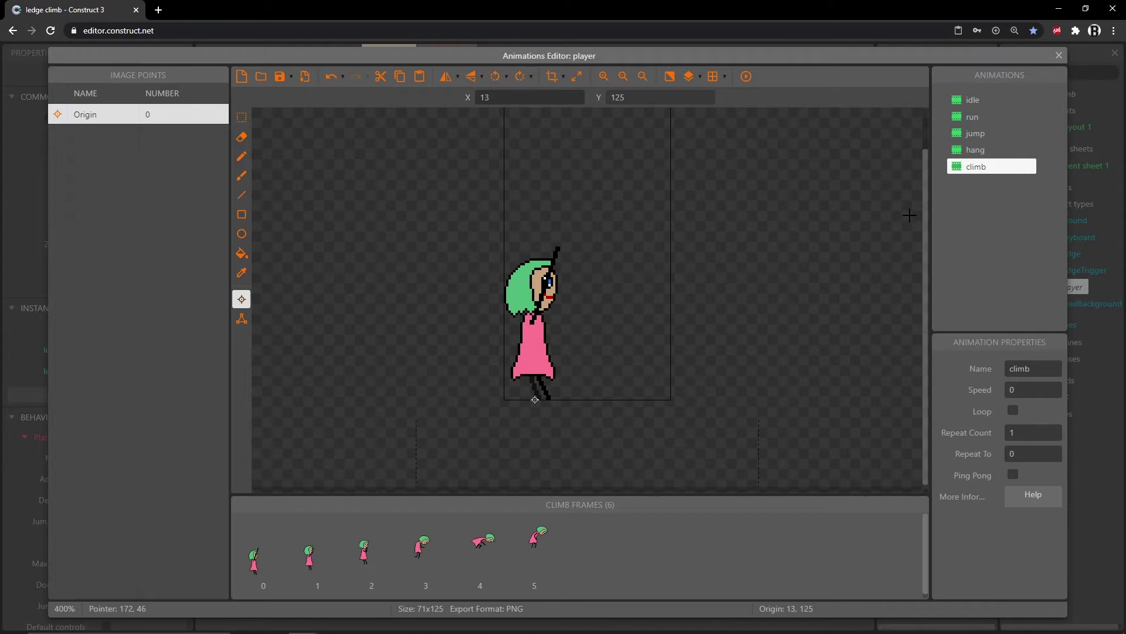
{"action": "right_click", "coordinate": [96, 115]}
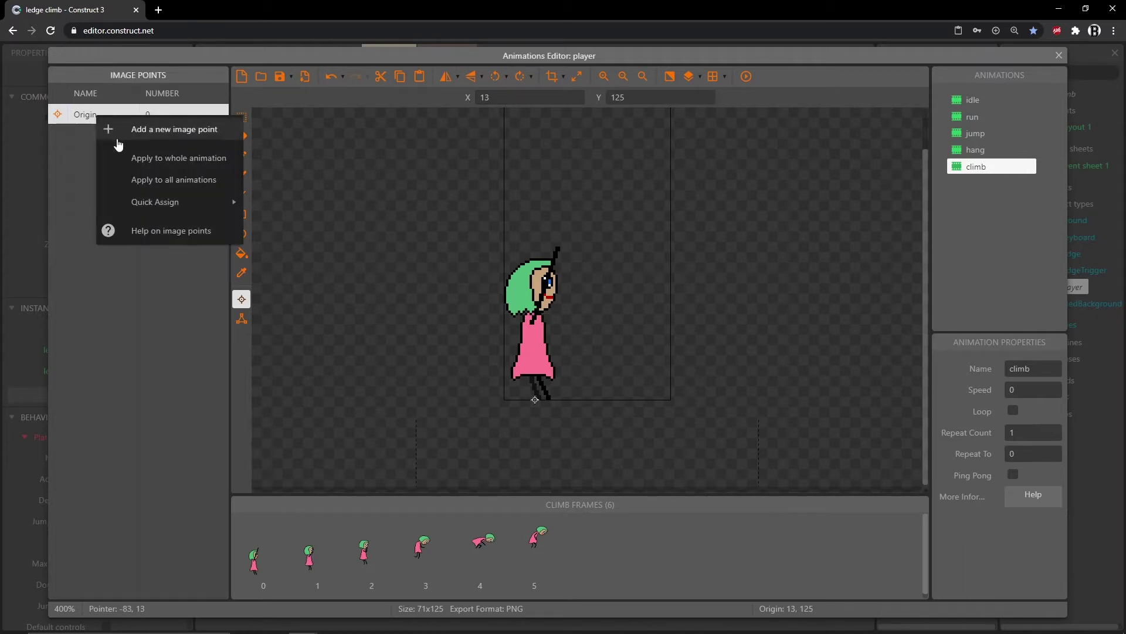
{"action": "left_click", "coordinate": [170, 167]}
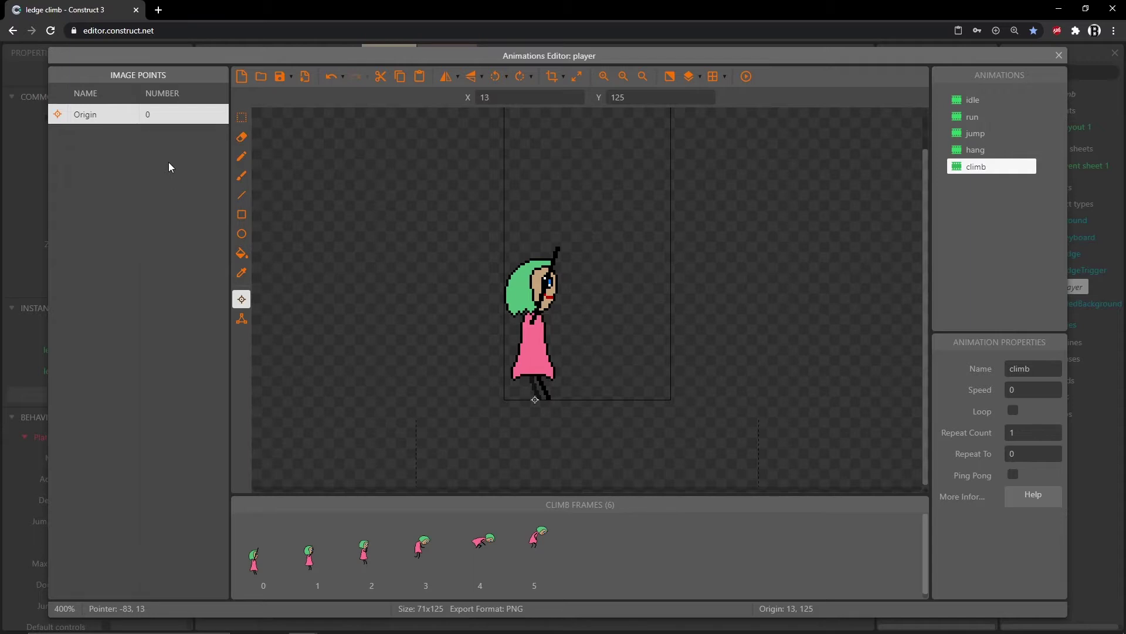
Step through climb frames 1–5 to confirm the origin, ending on frame 5's collision polygon
{"action": "left_click", "coordinate": [321, 572]}
{"action": "left_click", "coordinate": [370, 574]}
{"action": "left_click", "coordinate": [437, 572]}
{"action": "left_click", "coordinate": [470, 568]}
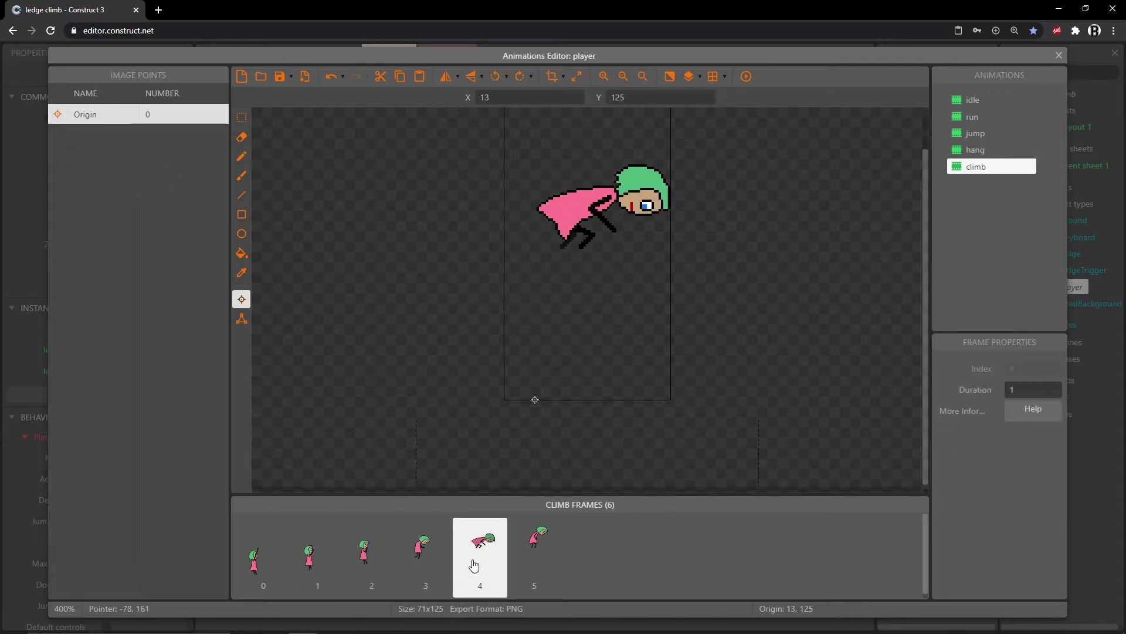
{"action": "left_click", "coordinate": [530, 565]}
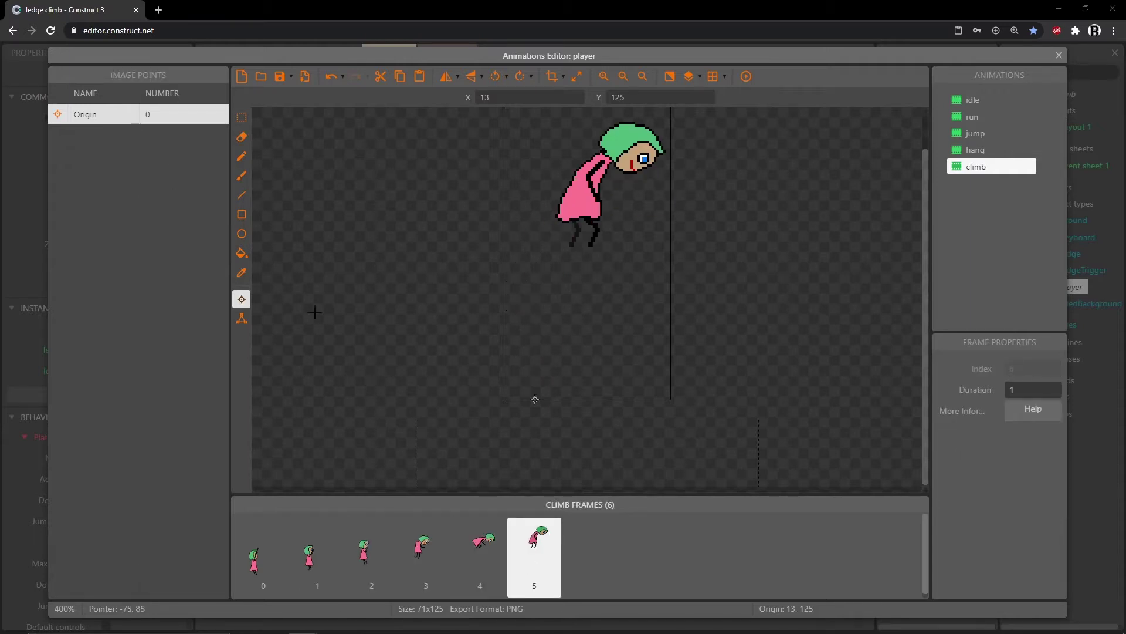
{"action": "left_click", "coordinate": [241, 319]}
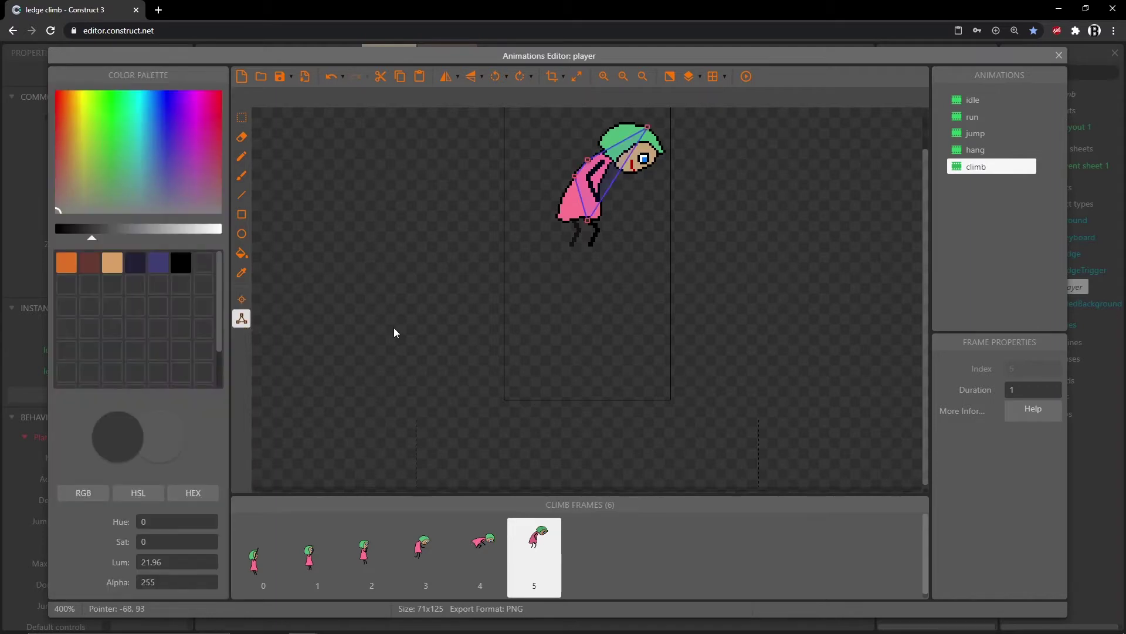
Reset frame 5's collision polygon to the full 71x125 bounding box
{"action": "scroll", "coordinate": [599, 340], "scroll_direction": "up", "scroll_amount": 2}
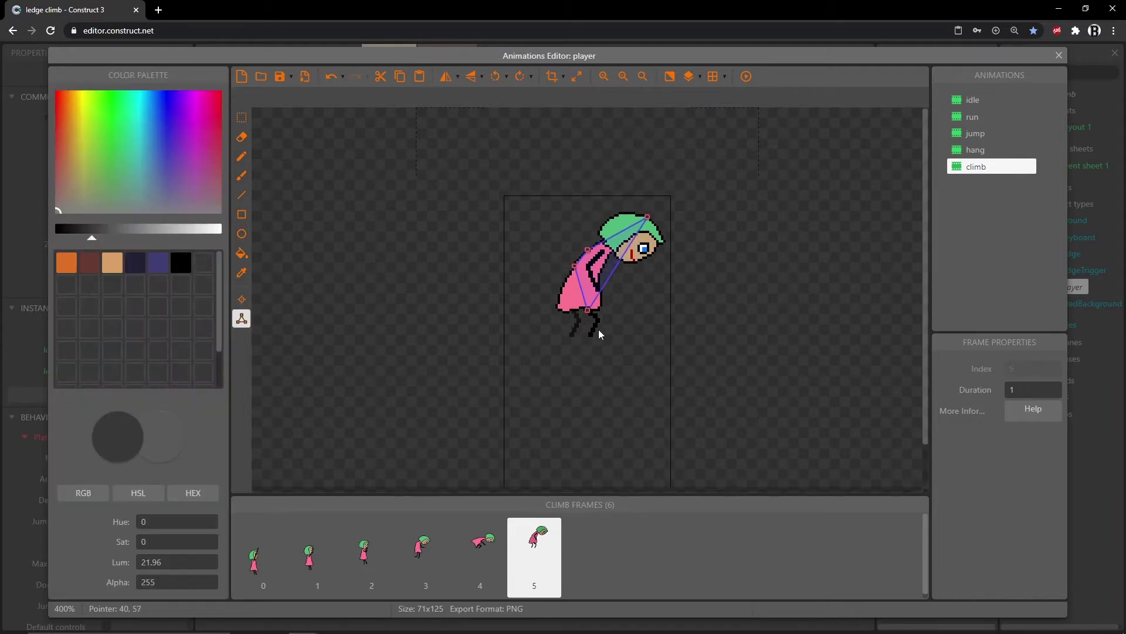
{"action": "right_click", "coordinate": [588, 251]}
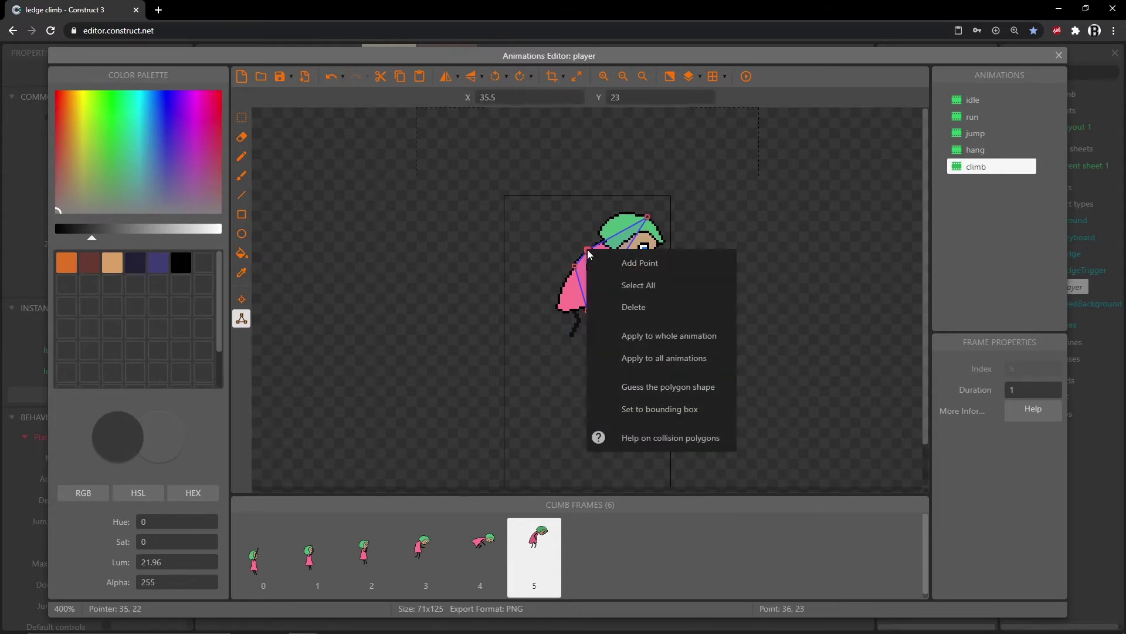
{"action": "left_click", "coordinate": [642, 413]}
{"action": "scroll", "coordinate": [637, 382], "scroll_direction": "down", "scroll_amount": 2}
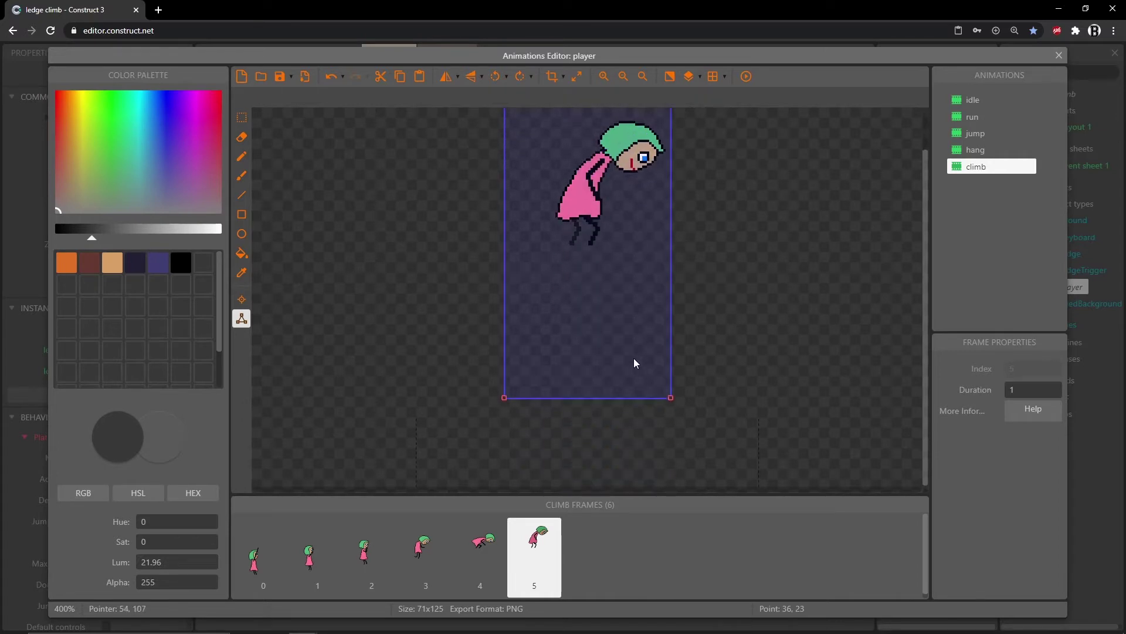
{"action": "scroll", "coordinate": [792, 325], "scroll_direction": "up", "scroll_amount": 1}
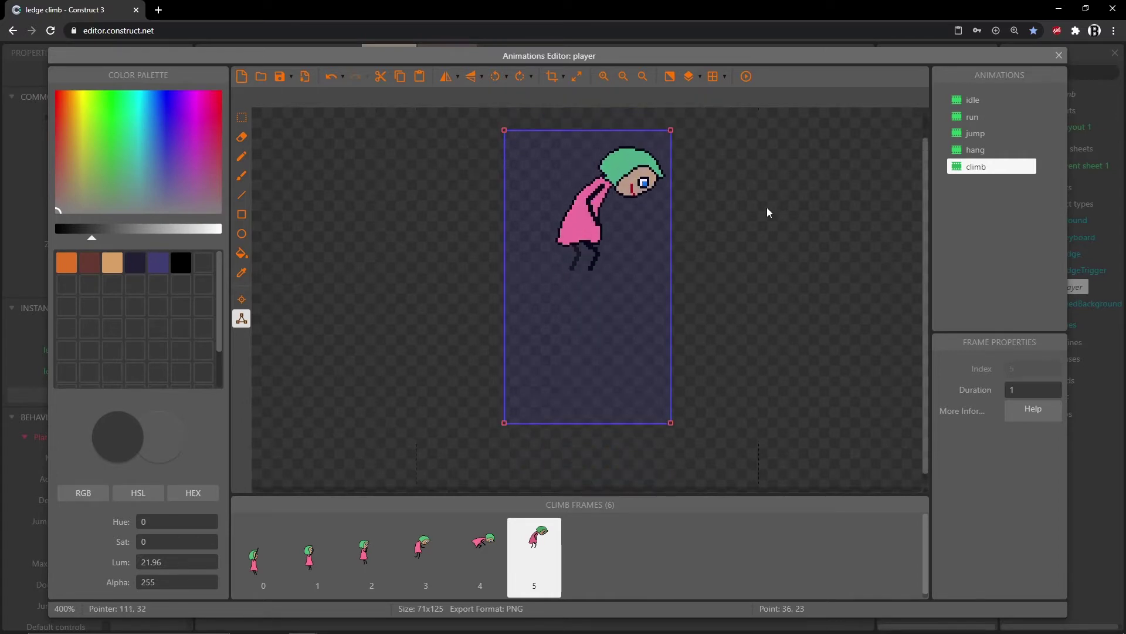
Configure a 2x2 grid with Edges snapping and show it over climb frame 5
{"action": "left_click", "coordinate": [726, 78]}
{"action": "left_click", "coordinate": [768, 122]}
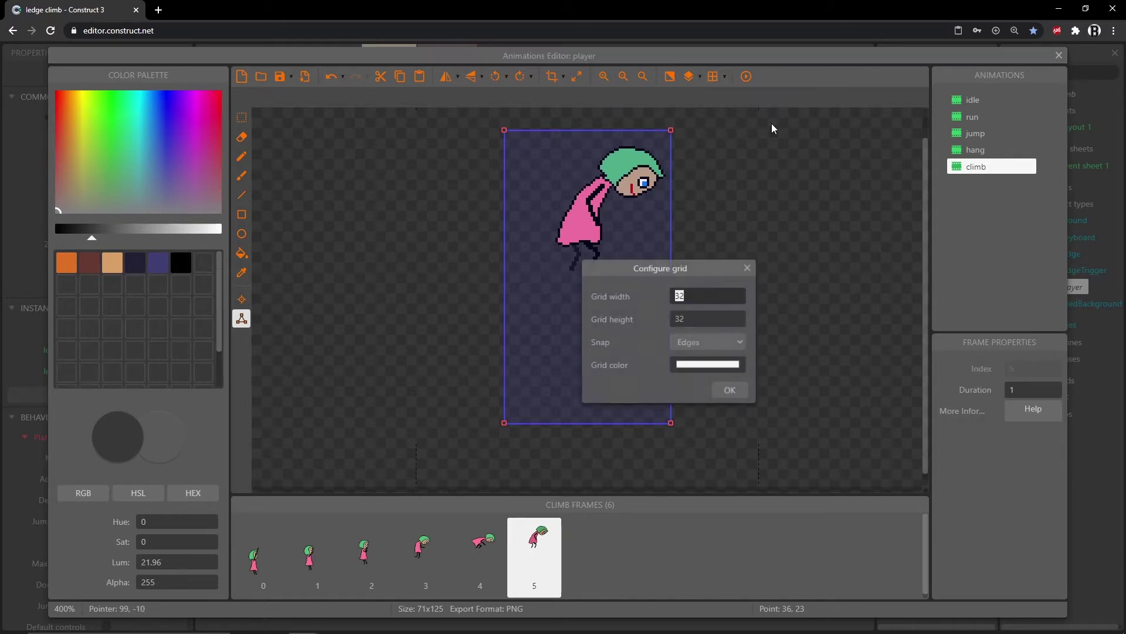
{"action": "type", "text": "2"}
{"action": "key", "text": "Tab"}
{"action": "type", "text": "2"}
{"action": "left_click", "coordinate": [727, 345]}
{"action": "left_click", "coordinate": [726, 348]}
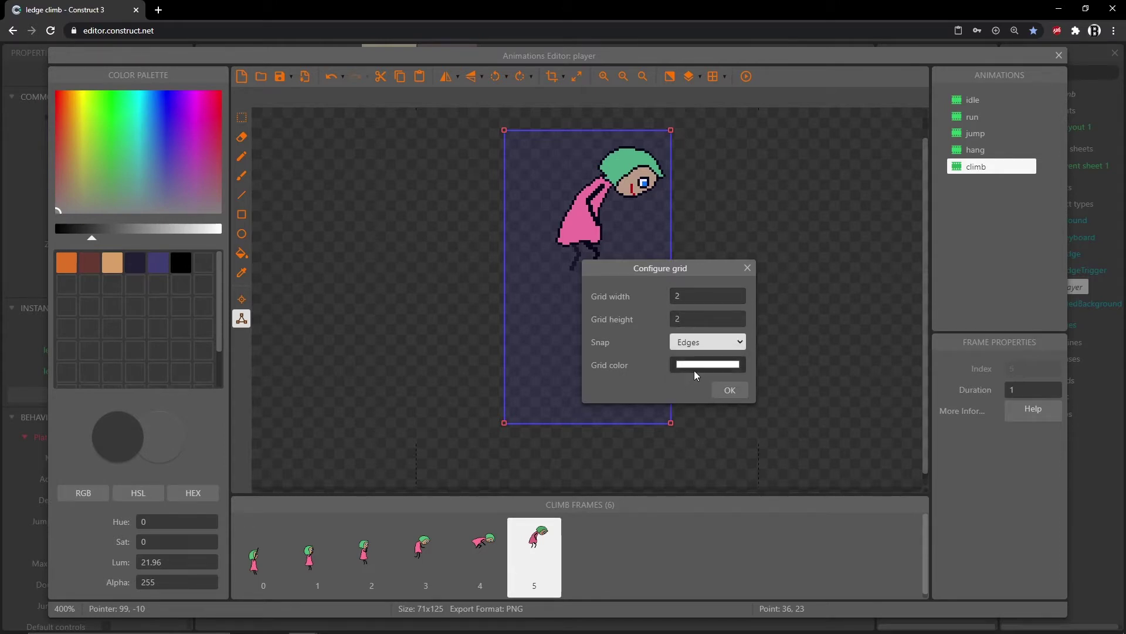
{"action": "left_click", "coordinate": [731, 393]}
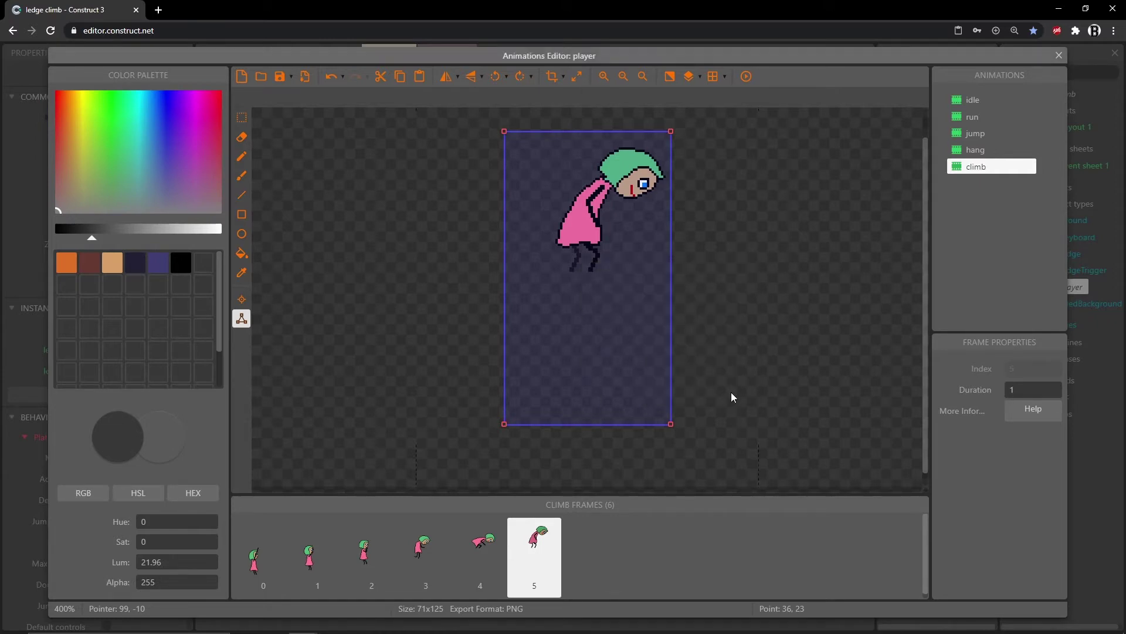
{"action": "left_click", "coordinate": [711, 81]}
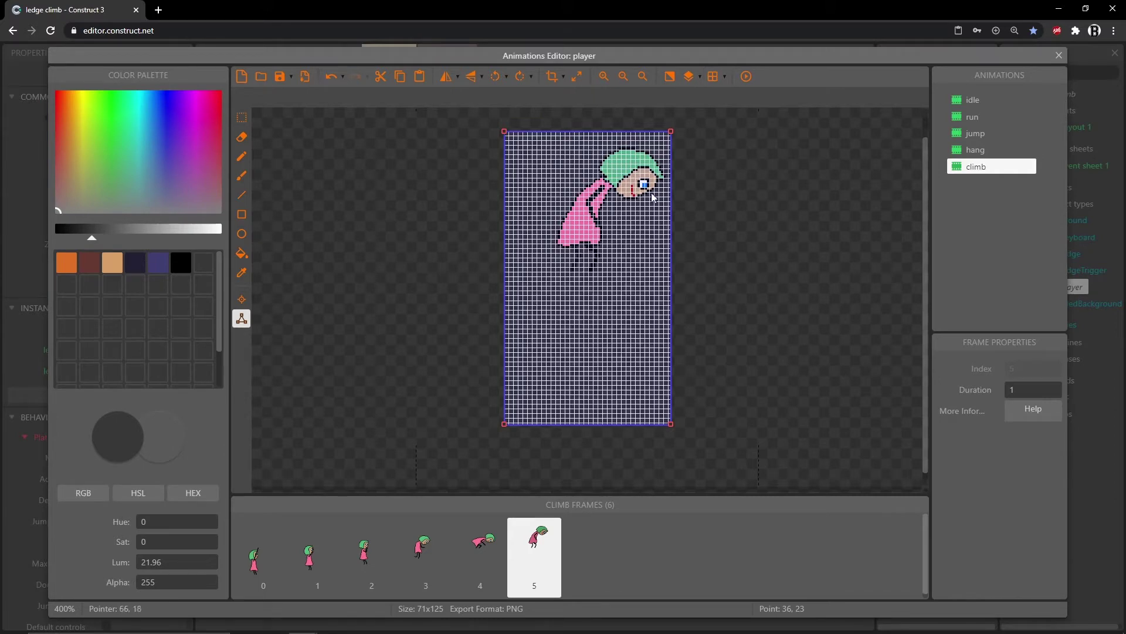
Move frame 5's bottom-left collision point up to the feet at Y 60
{"action": "left_click", "coordinate": [504, 132]}
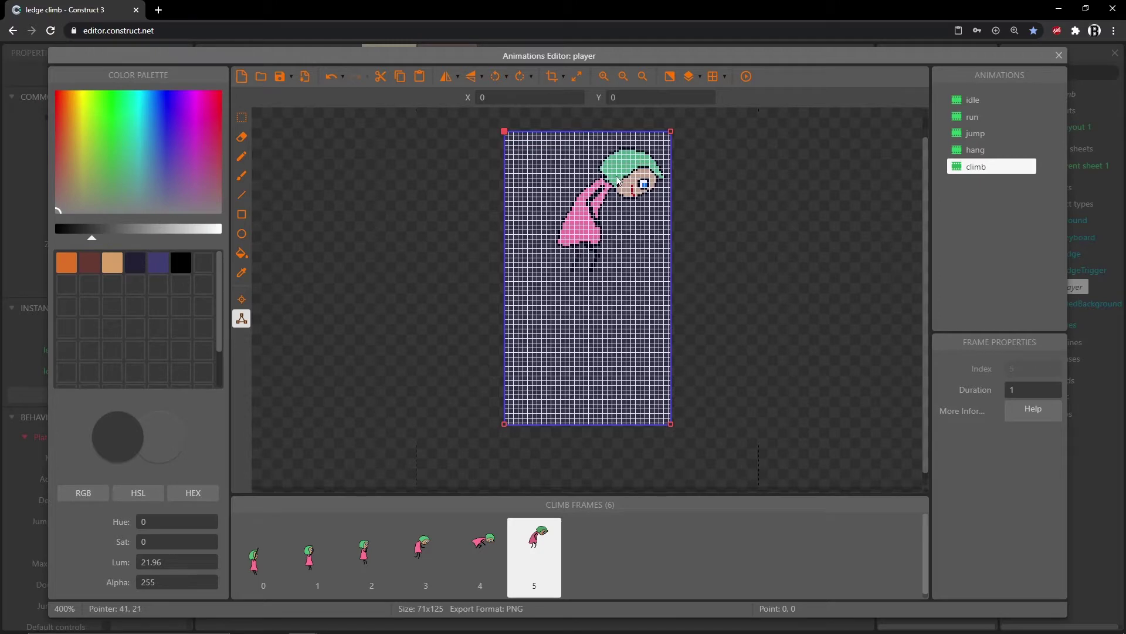
{"action": "scroll", "coordinate": [658, 166], "scroll_direction": "up", "scroll_amount": 1, "text": "ctrl"}
{"action": "scroll", "coordinate": [657, 161], "scroll_direction": "down", "scroll_amount": 1, "text": "ctrl"}
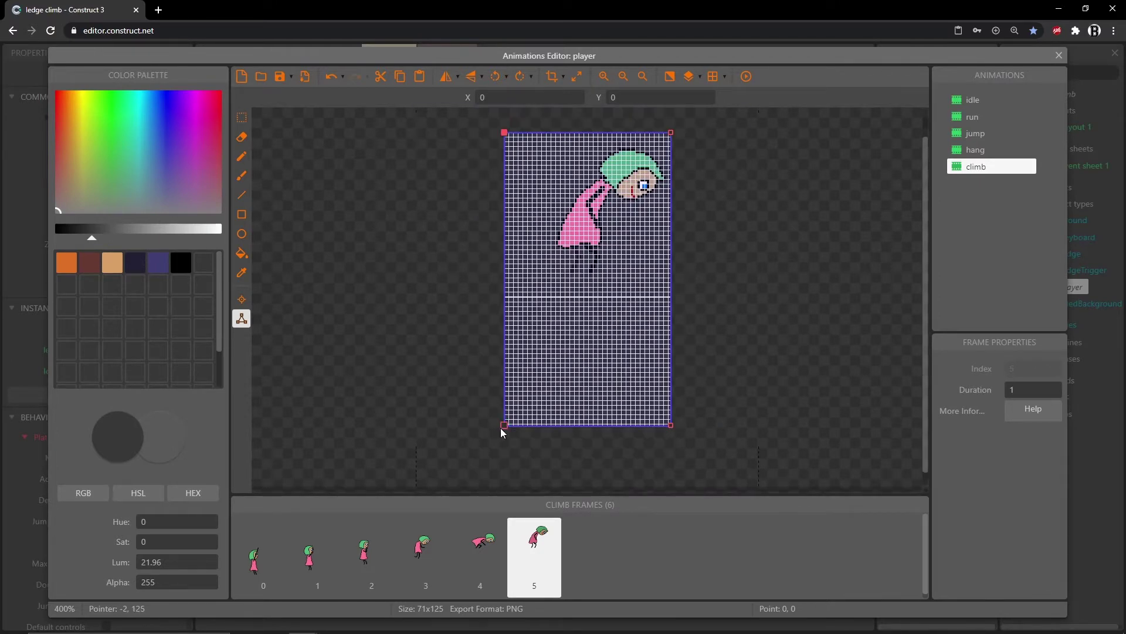
{"action": "left_click_drag", "start_coordinate": [504, 426], "coordinate": [567, 283]}
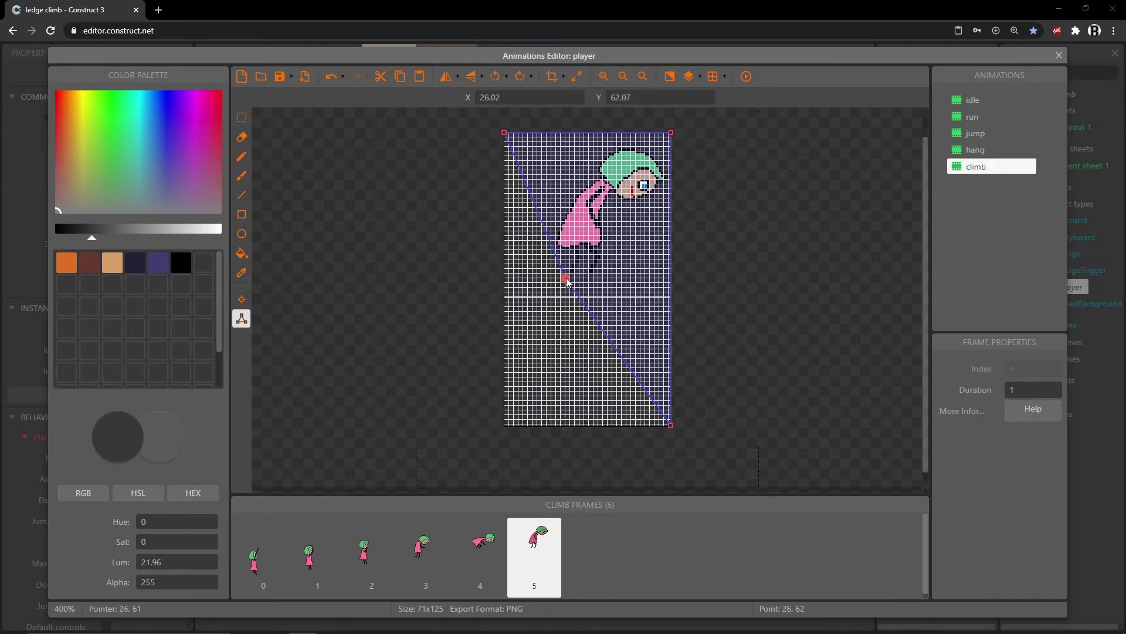
{"action": "key", "text": "Left"}
{"action": "key", "text": "Left"}
{"action": "key", "text": "Up"}
{"action": "key", "text": "Up"}
{"action": "key", "text": "Right"}
{"action": "key", "text": "Right"}
{"action": "key", "text": "Down"}
{"action": "key", "text": "Down"}
{"action": "double_click", "coordinate": [643, 99]}
{"action": "type", "text": "60"}
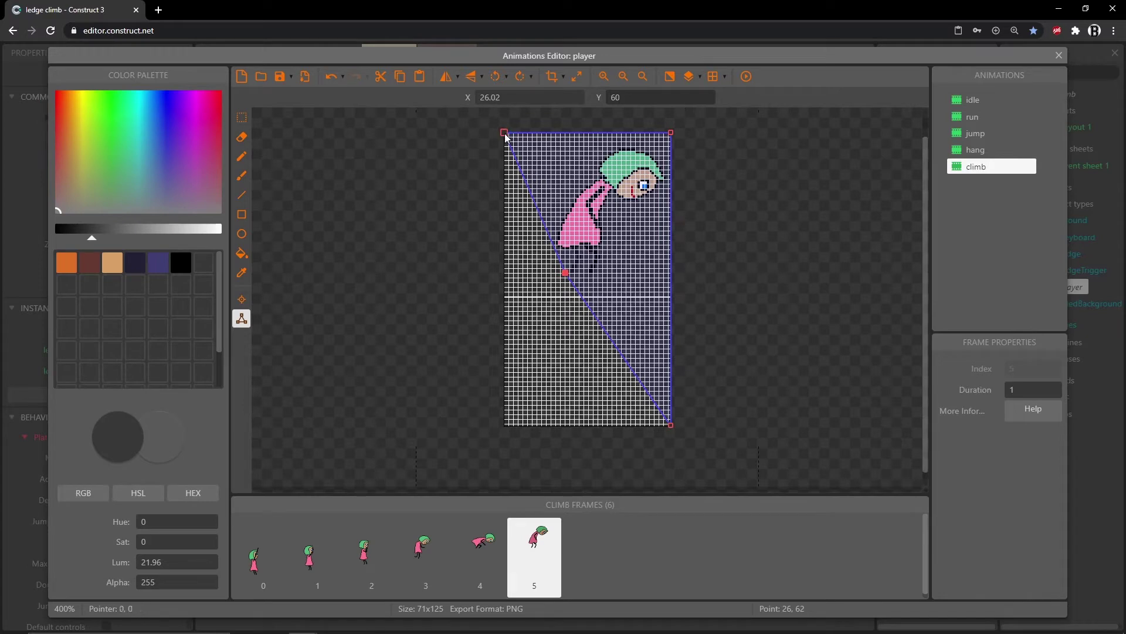
Move the top-left point to 26, 6 and pull the right-side points in around the body
{"action": "left_click_drag", "start_coordinate": [506, 134], "coordinate": [566, 145]}
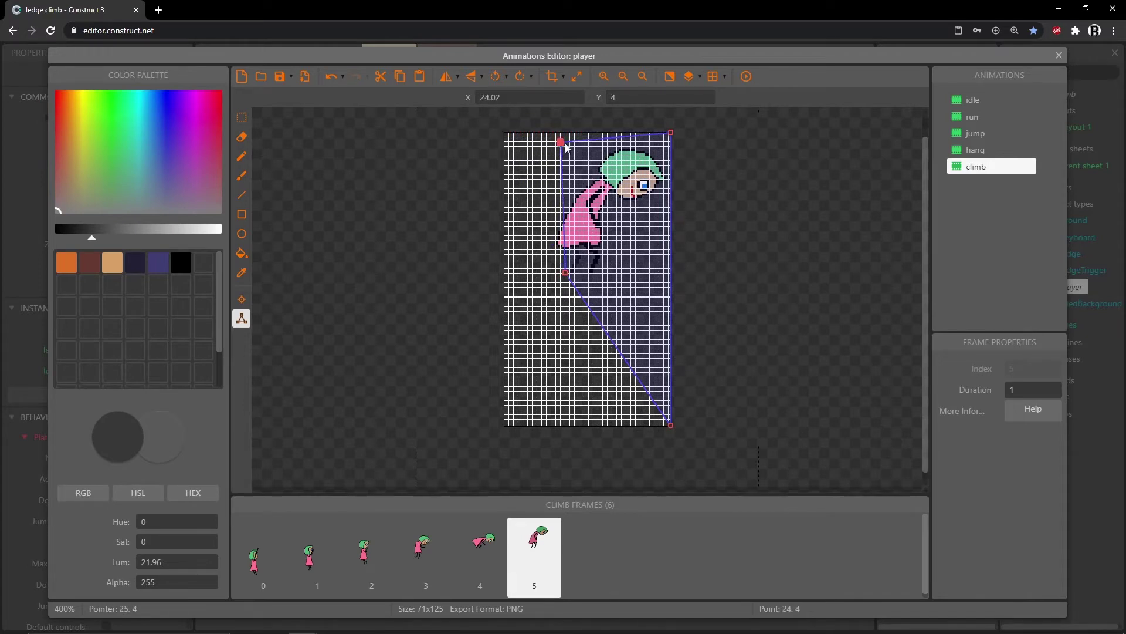
{"action": "left_click_drag", "start_coordinate": [563, 147], "coordinate": [568, 149]}
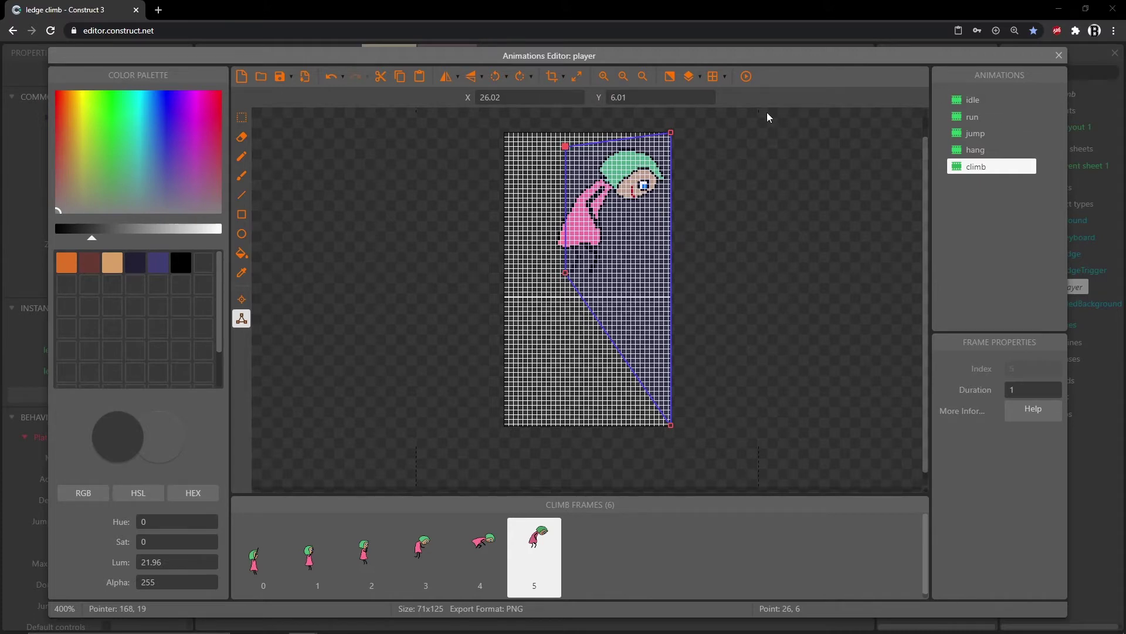
{"action": "left_click_drag", "start_coordinate": [671, 133], "coordinate": [623, 154]}
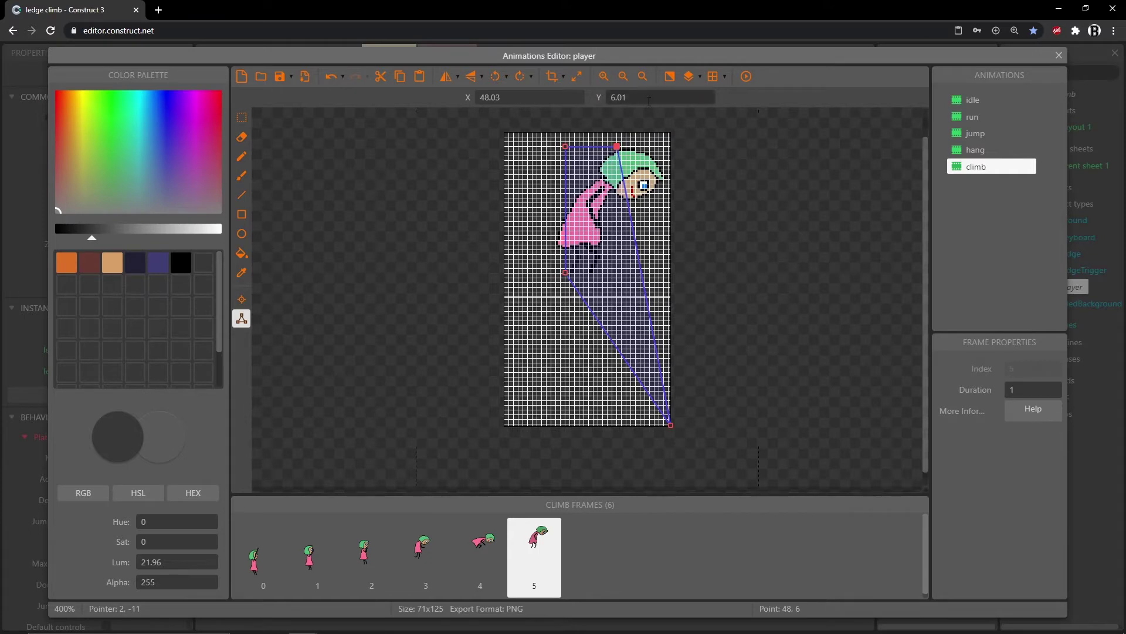
{"action": "left_click_drag", "start_coordinate": [671, 427], "coordinate": [622, 284]}
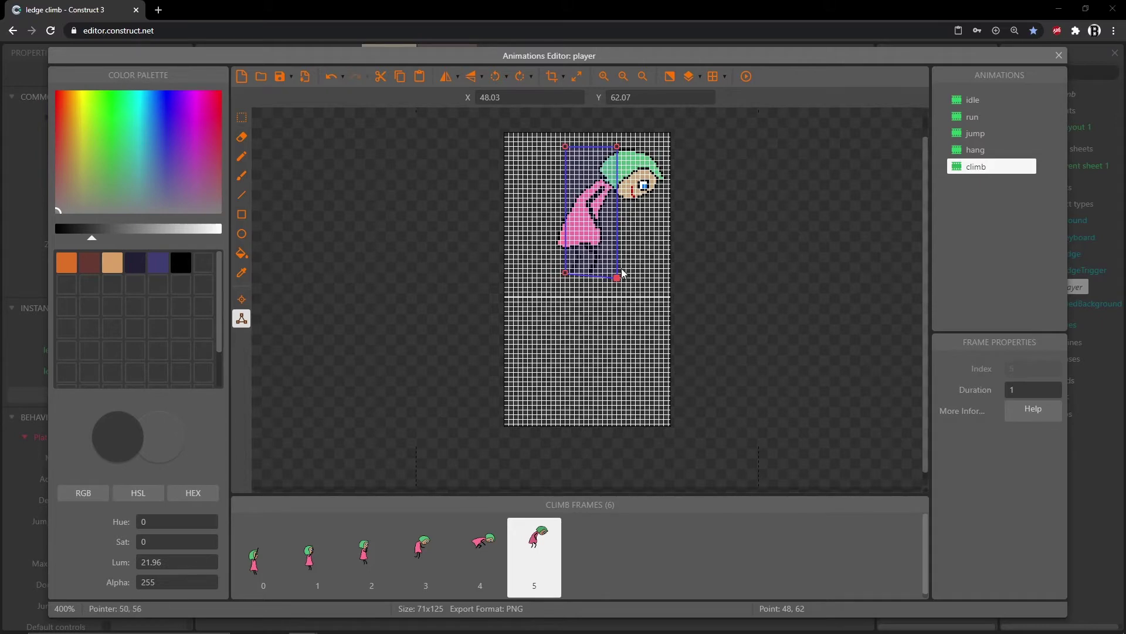
{"action": "key", "text": "Up"}
{"action": "key", "text": "Up"}
{"action": "right_click", "coordinate": [566, 147]}
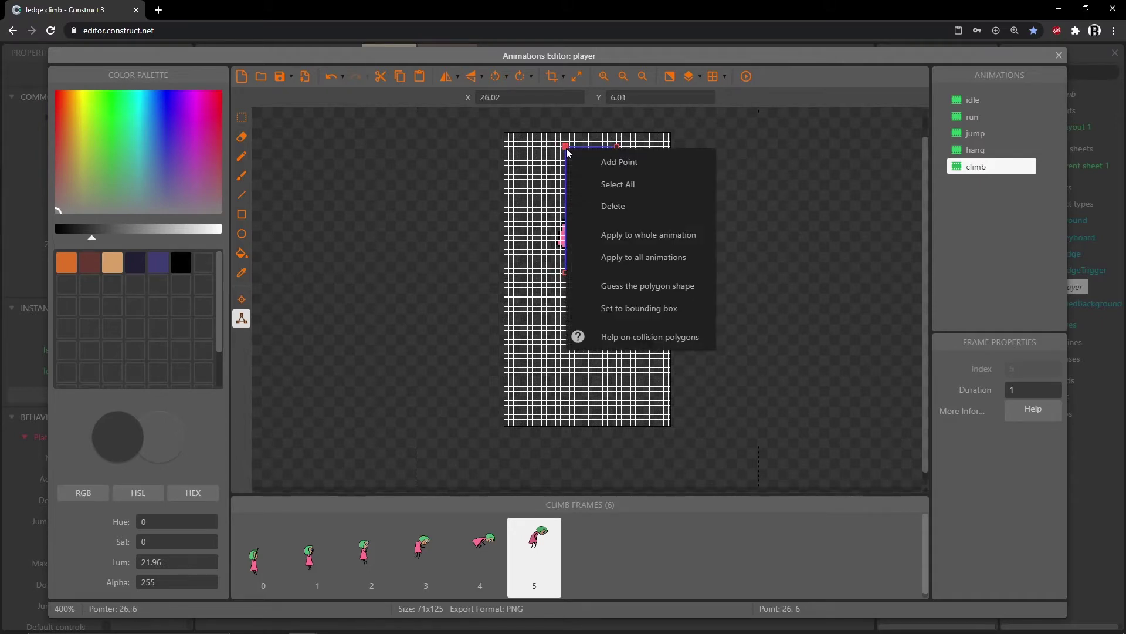
Apply the narrow polygon to the whole climb animation, hide the grid, and check frames 0–5
{"action": "left_click", "coordinate": [650, 245]}
{"action": "left_click", "coordinate": [712, 80]}
{"action": "left_click", "coordinate": [262, 555]}
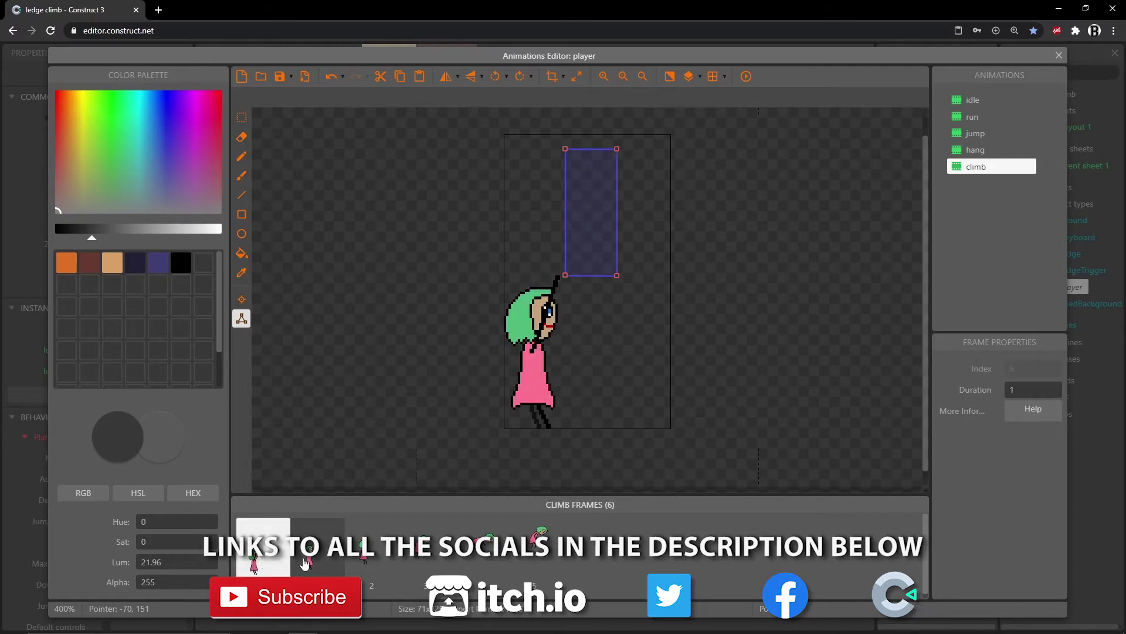
{"action": "left_click", "coordinate": [311, 565]}
{"action": "left_click", "coordinate": [379, 567]}
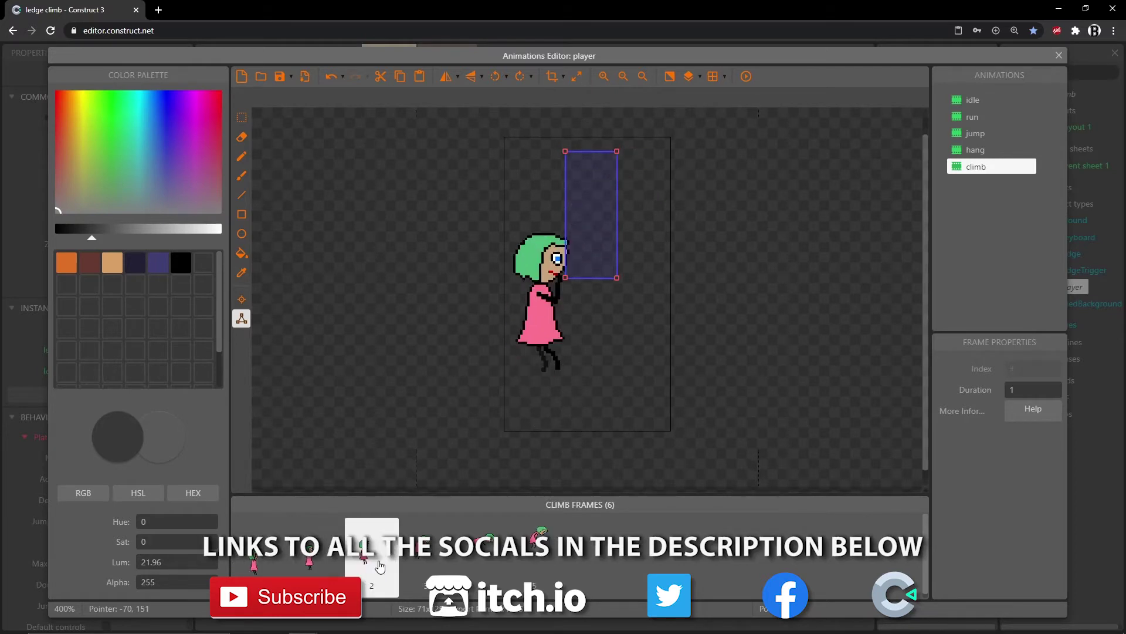
{"action": "left_click", "coordinate": [435, 565]}
{"action": "left_click", "coordinate": [484, 562]}
{"action": "left_click", "coordinate": [535, 557]}
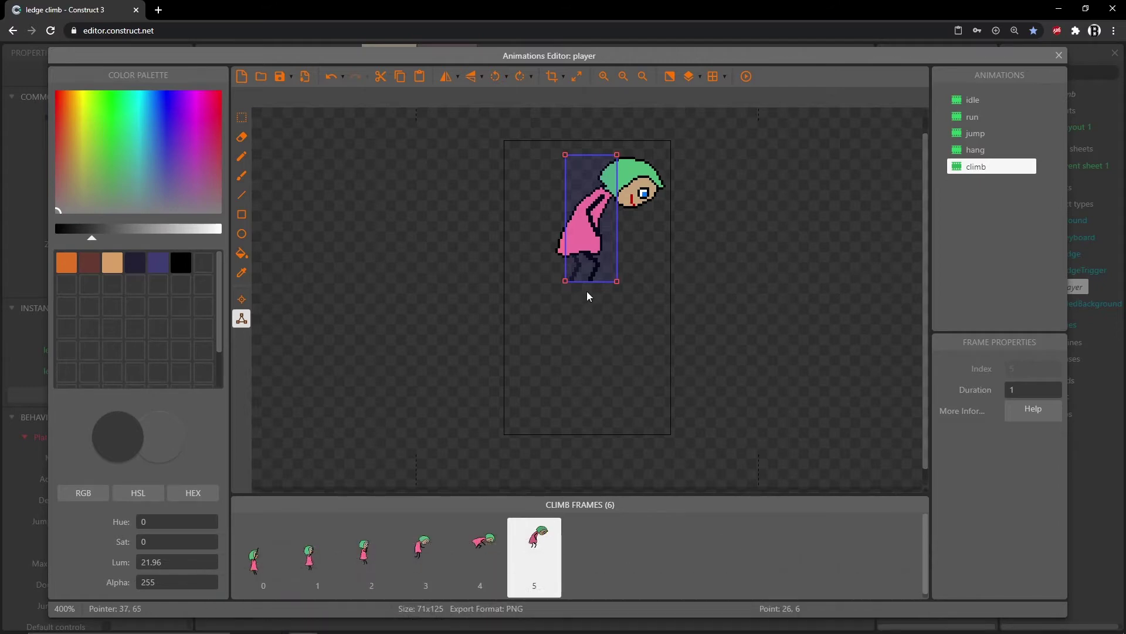
Recheck climb frames 0–5, then select the idle animation and close the editor
{"action": "left_click", "coordinate": [258, 565]}
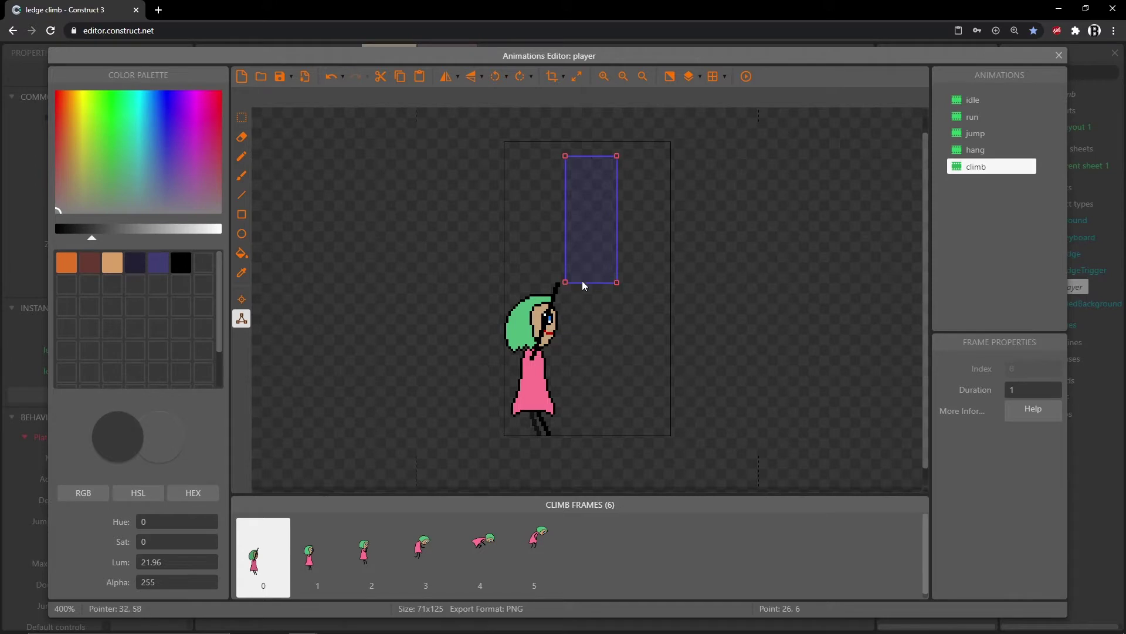
{"action": "left_click", "coordinate": [320, 567]}
{"action": "left_click", "coordinate": [375, 569]}
{"action": "left_click", "coordinate": [432, 569]}
{"action": "left_click", "coordinate": [482, 568]}
{"action": "left_click", "coordinate": [537, 568]}
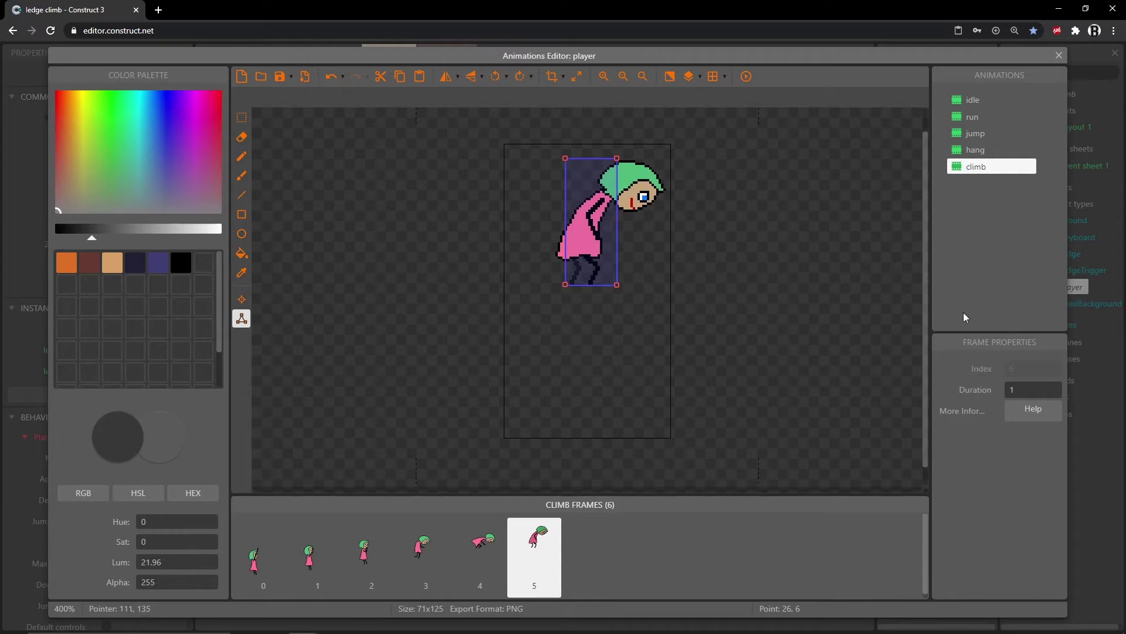
{"action": "left_click", "coordinate": [971, 101]}
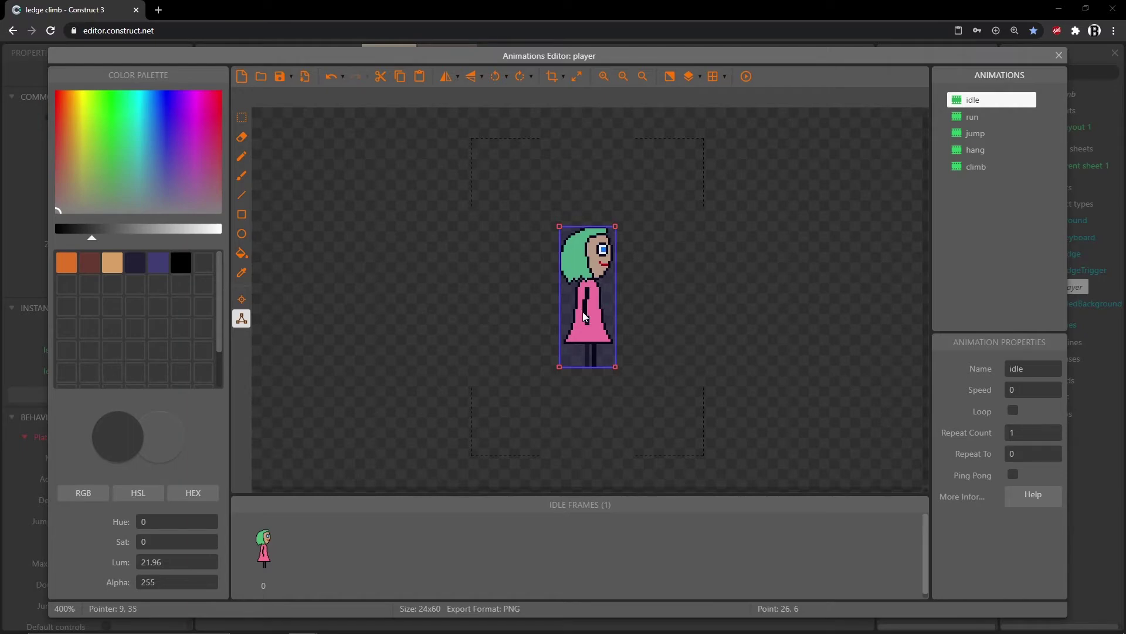
{"action": "left_click", "coordinate": [1058, 55]}
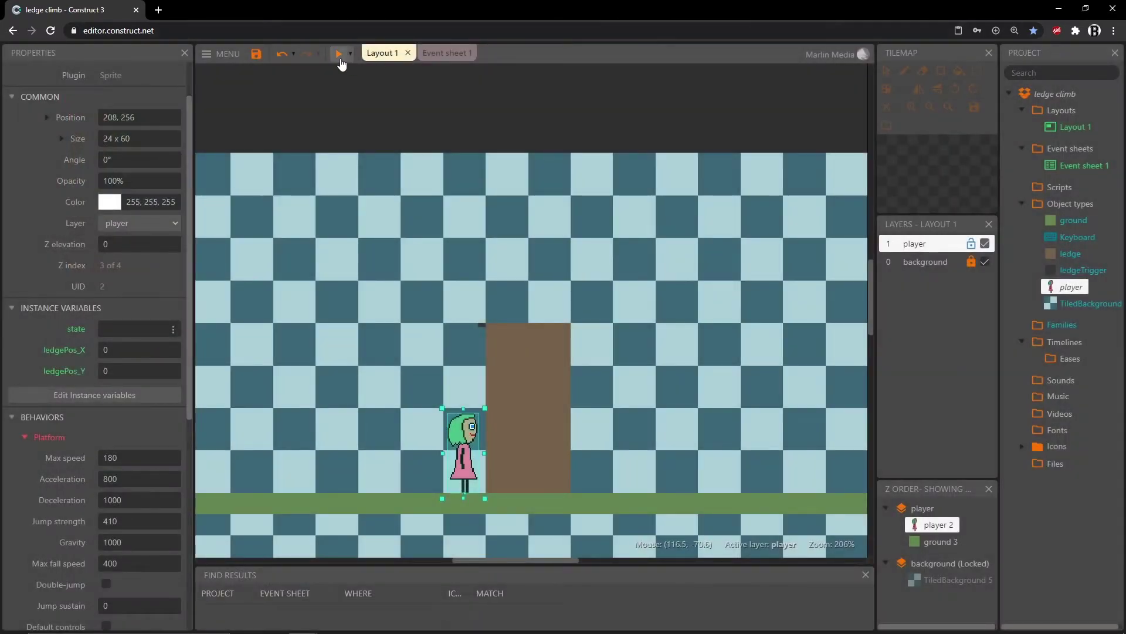
{"action": "left_click", "coordinate": [339, 55]}
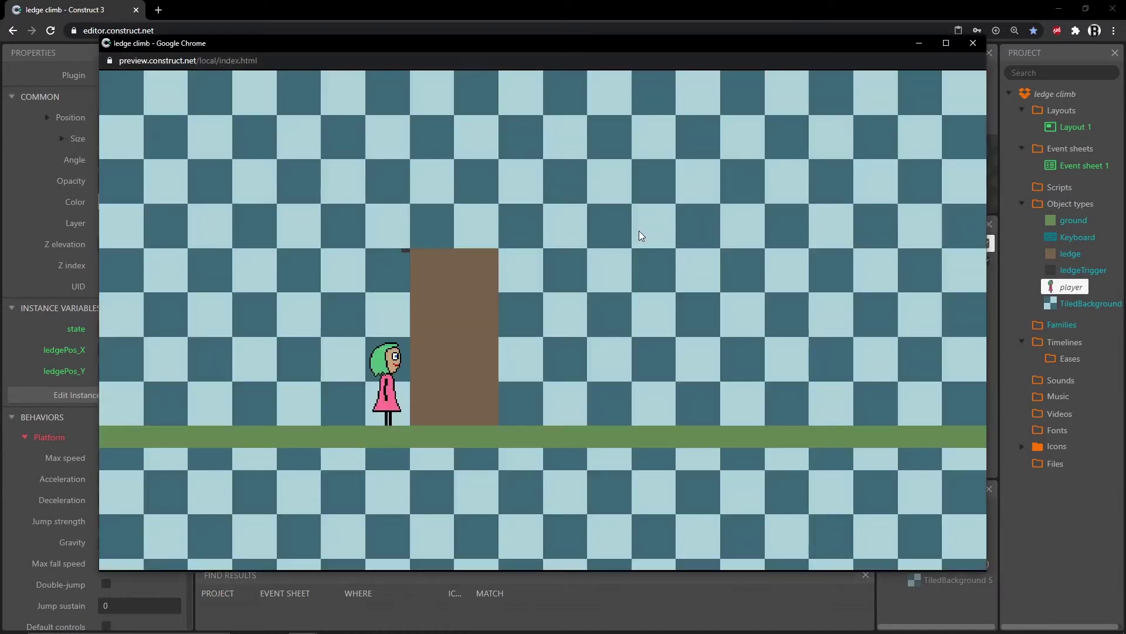
{"action": "key", "text": "Right"}
{"action": "key", "text": "Left"}
{"action": "key", "text": "Right"}
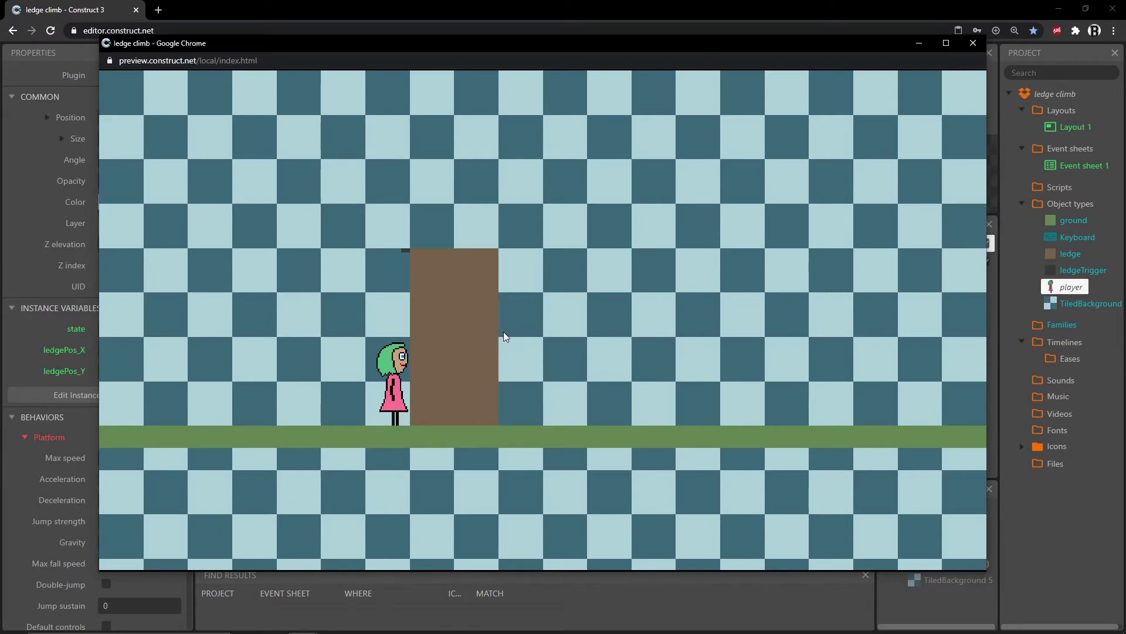
{"action": "left_click", "coordinate": [973, 43]}
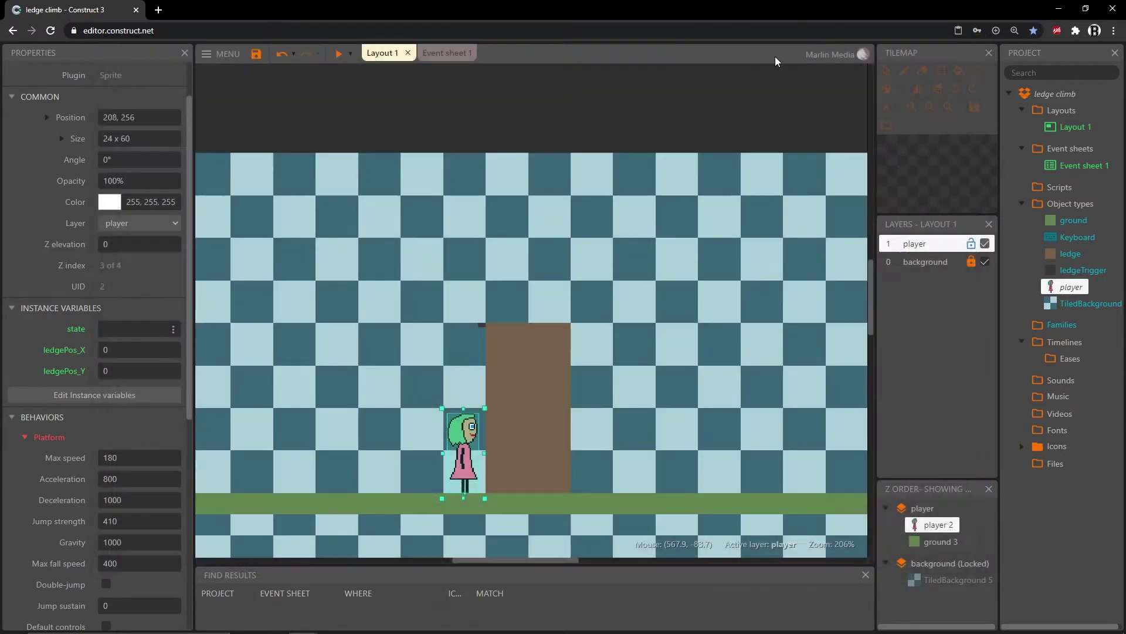
{"action": "double_click", "coordinate": [472, 441]}
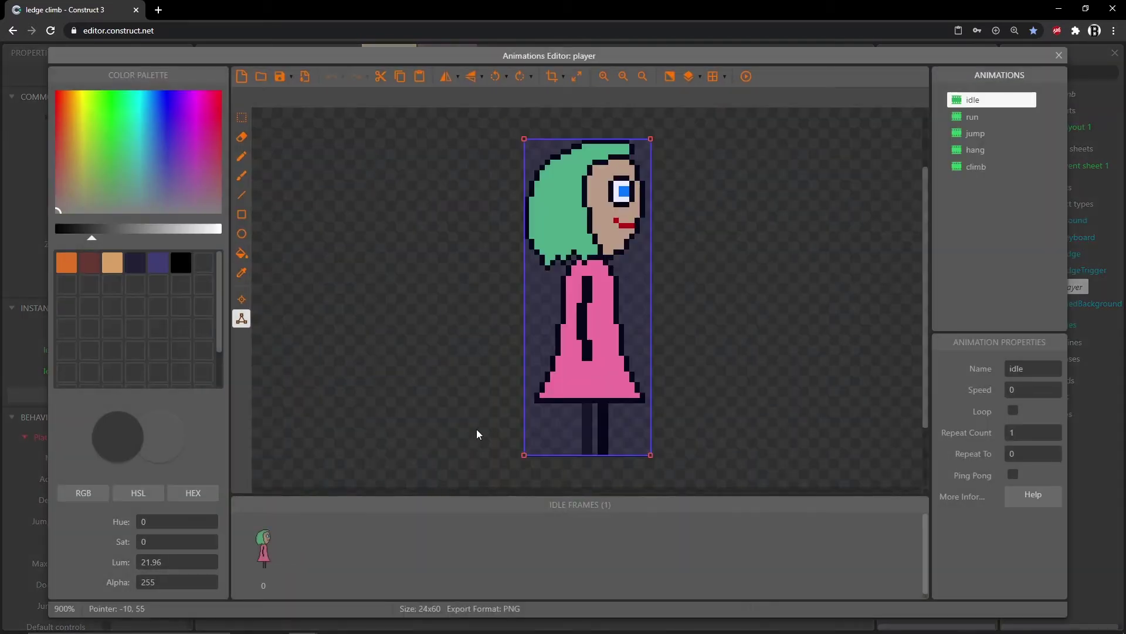
Show the grid and drag the idle polygon's corner points in to span X 4 to 20
{"action": "left_click", "coordinate": [713, 76]}
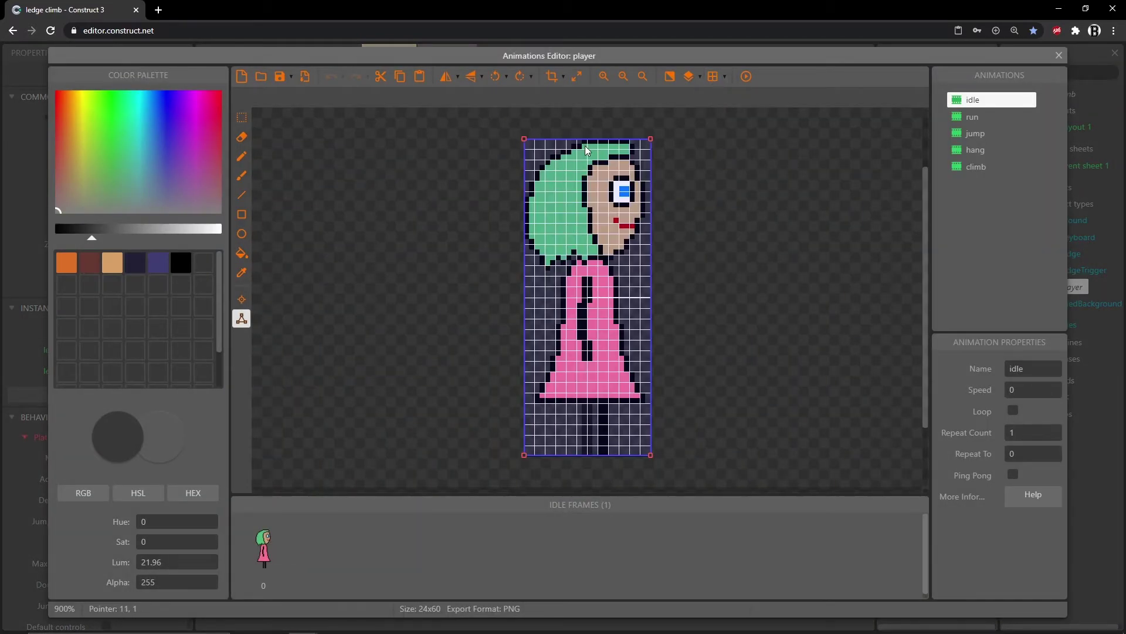
{"action": "left_click", "coordinate": [525, 139]}
{"action": "left_click_drag", "start_coordinate": [525, 141], "coordinate": [550, 135]}
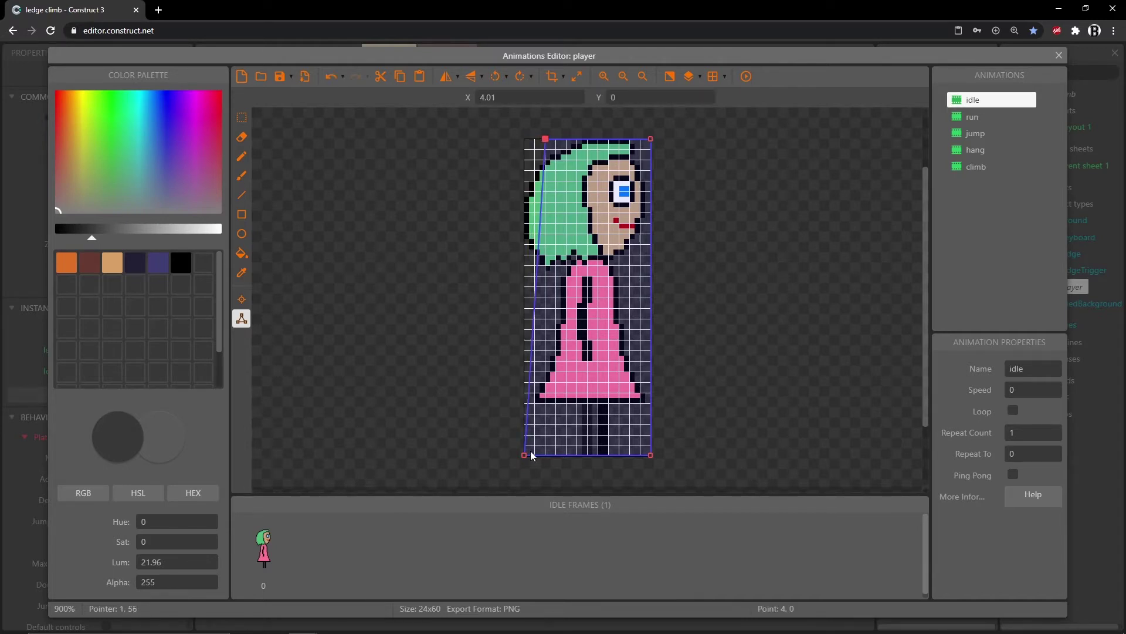
{"action": "left_click_drag", "start_coordinate": [526, 455], "coordinate": [551, 468]}
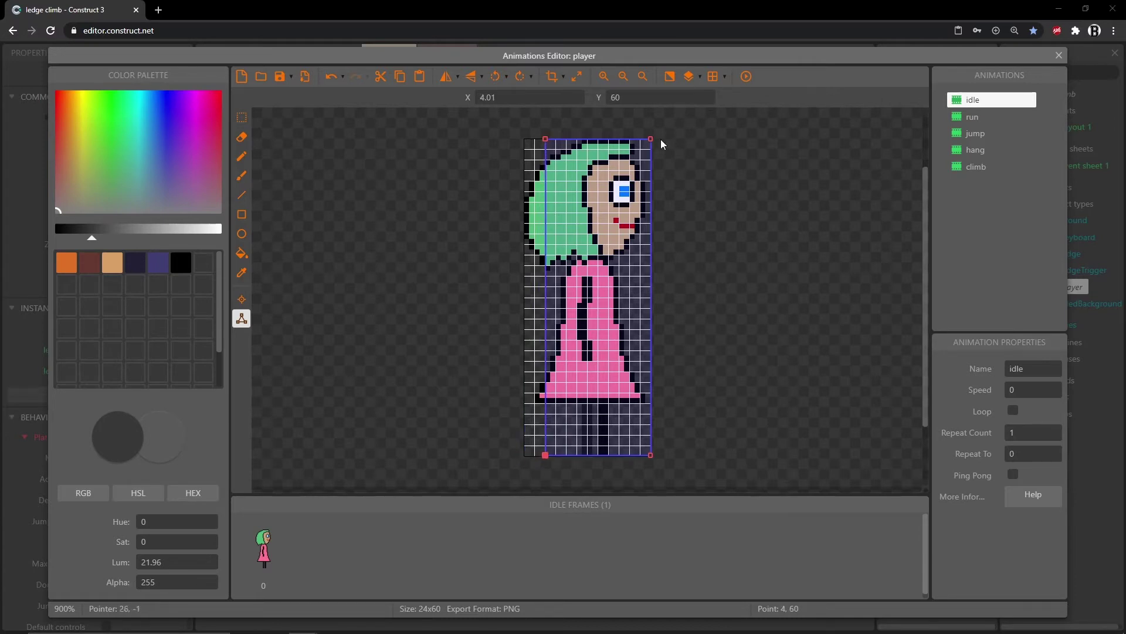
{"action": "left_click_drag", "start_coordinate": [651, 139], "coordinate": [639, 139]}
{"action": "left_click_drag", "start_coordinate": [650, 456], "coordinate": [636, 462]}
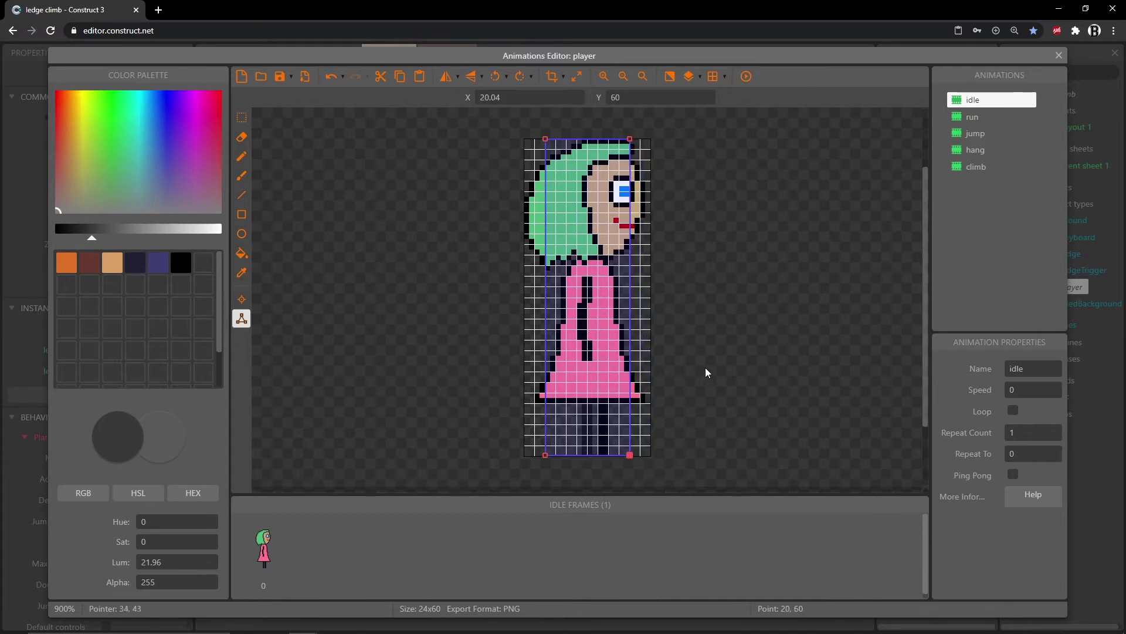
Narrow the run polygon to X 4–20, apply it to the whole run animation, and check frames 3–5
{"action": "left_click", "coordinate": [974, 118]}
{"action": "left_click_drag", "start_coordinate": [649, 146], "coordinate": [629, 146]}
{"action": "left_click_drag", "start_coordinate": [647, 463], "coordinate": [632, 473]}
{"action": "left_click_drag", "start_coordinate": [528, 148], "coordinate": [548, 148]}
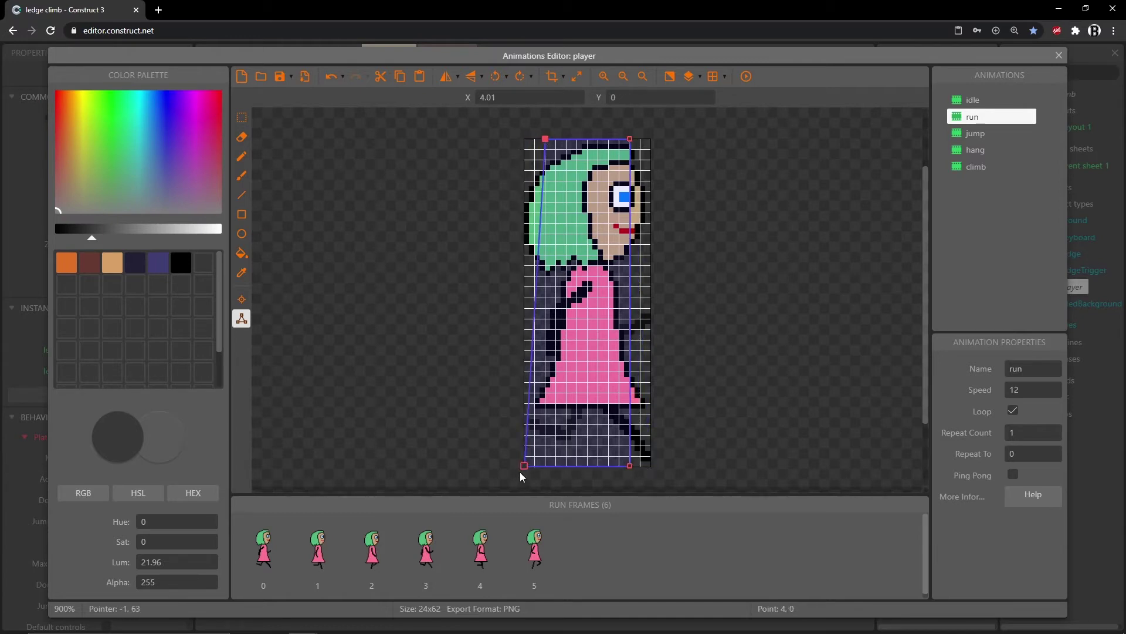
{"action": "left_click_drag", "start_coordinate": [521, 470], "coordinate": [547, 473]}
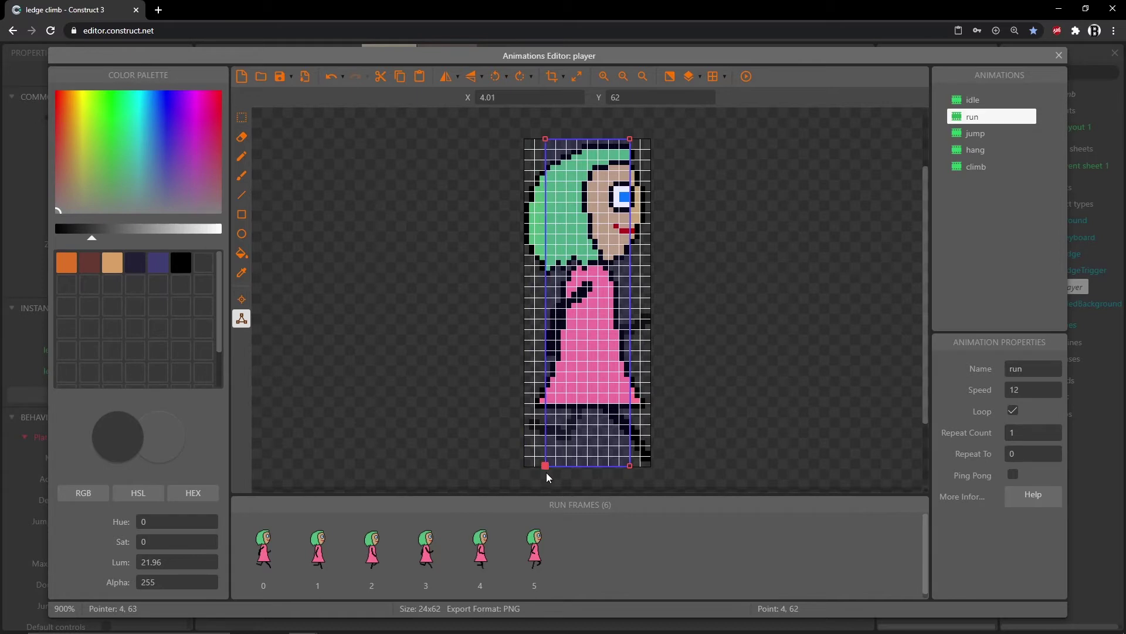
{"action": "right_click", "coordinate": [548, 142]}
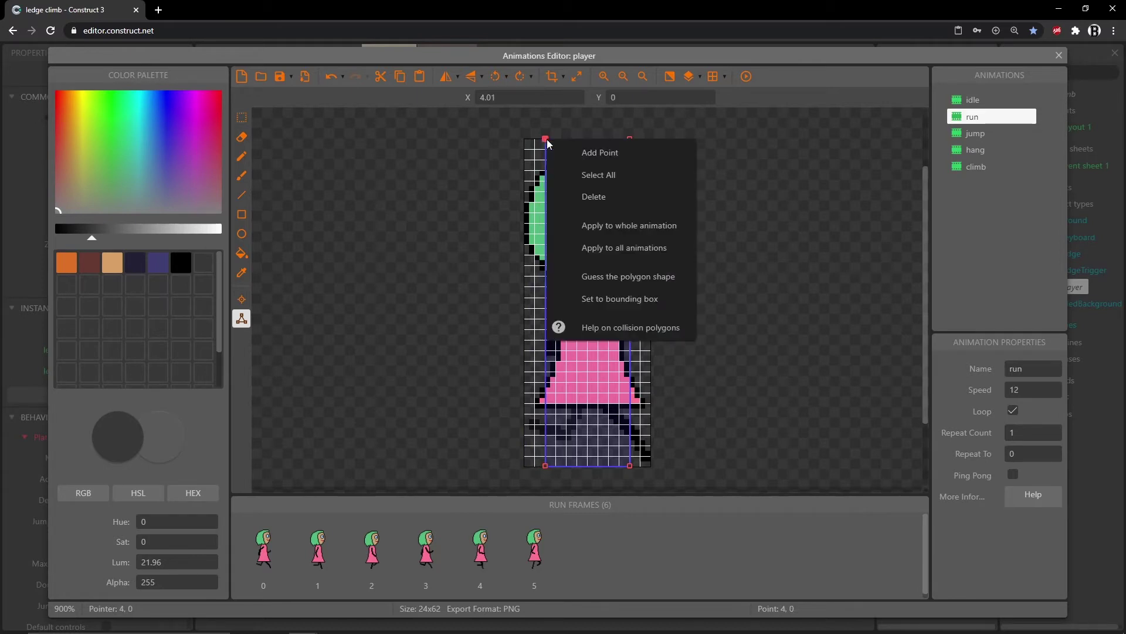
{"action": "left_click", "coordinate": [645, 232]}
{"action": "left_click", "coordinate": [427, 548]}
{"action": "left_click", "coordinate": [480, 549]}
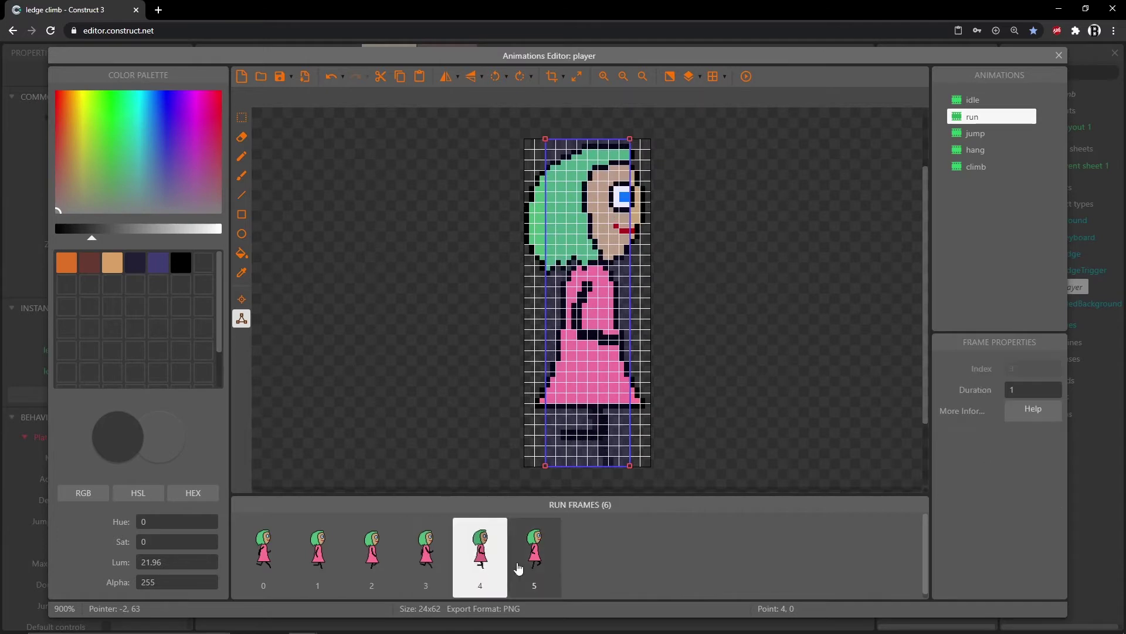
{"action": "left_click", "coordinate": [535, 554]}
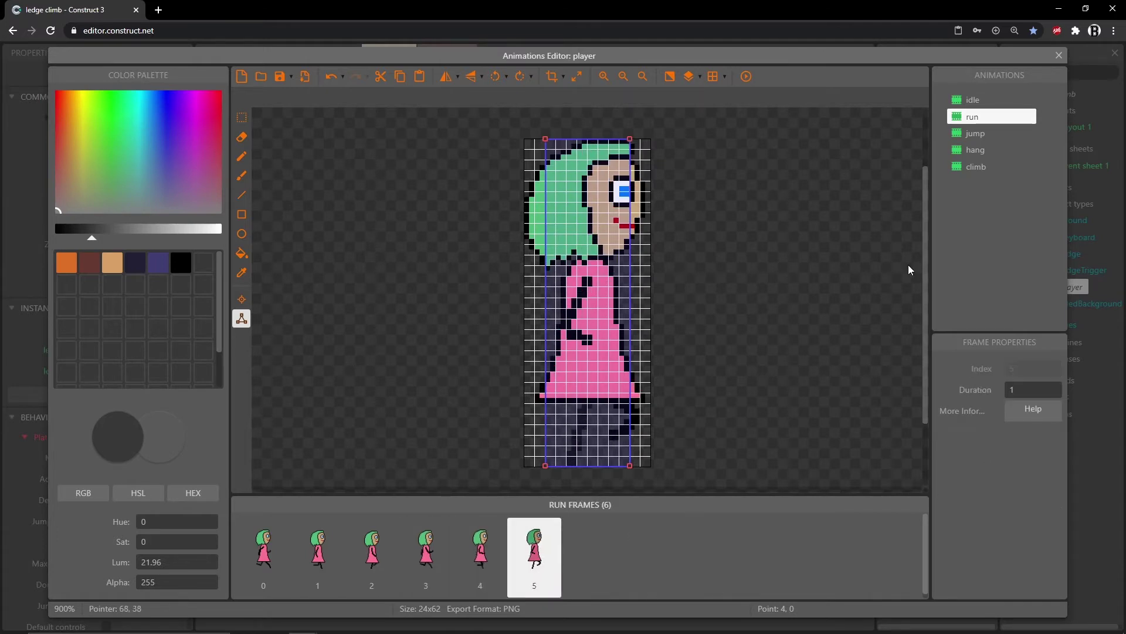
Narrow the jump polygon to X 4–20 and apply it to the whole jump animation
{"action": "left_click", "coordinate": [984, 139]}
{"action": "left_click_drag", "start_coordinate": [529, 138], "coordinate": [546, 138]}
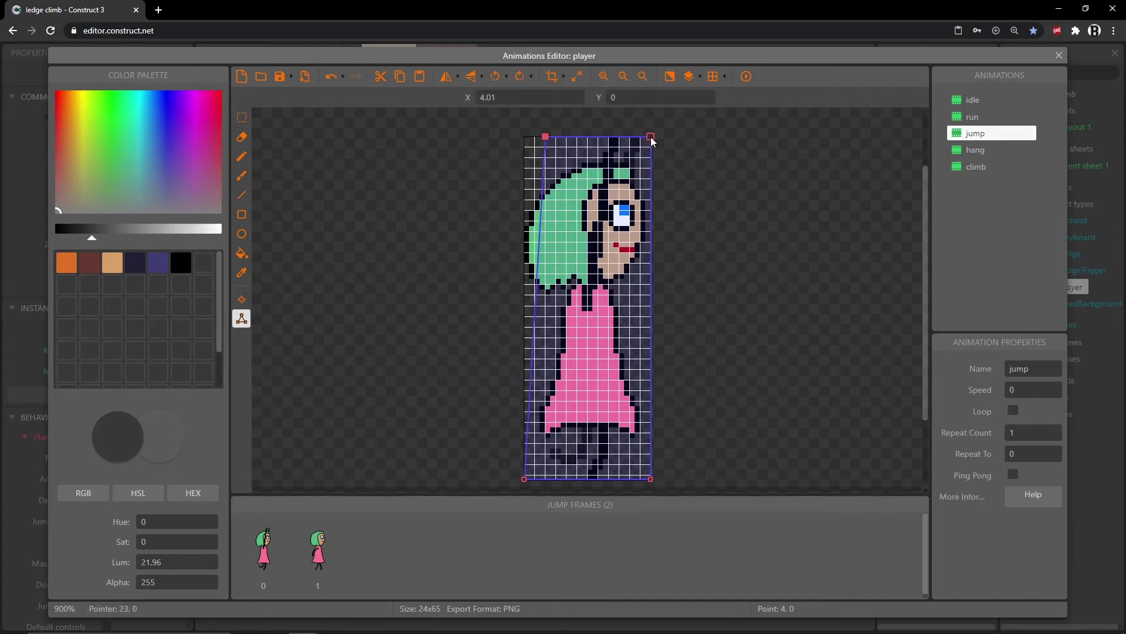
{"action": "left_click_drag", "start_coordinate": [651, 137], "coordinate": [630, 136]}
{"action": "left_click_drag", "start_coordinate": [649, 478], "coordinate": [632, 490]}
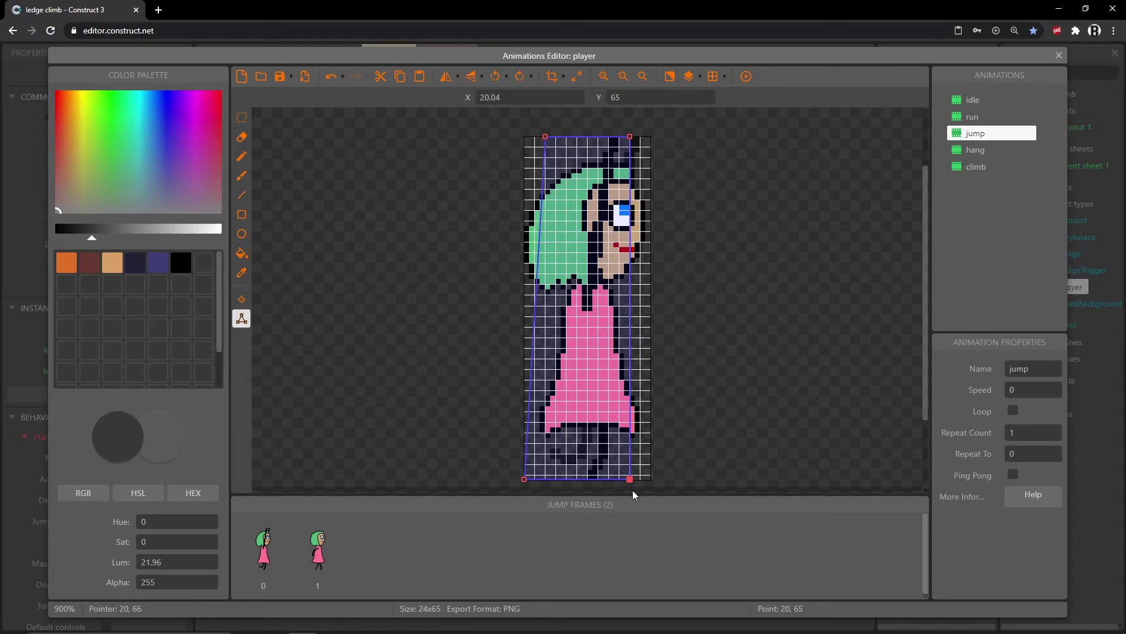
{"action": "left_click_drag", "start_coordinate": [525, 478], "coordinate": [551, 477]}
{"action": "right_click", "coordinate": [546, 136]}
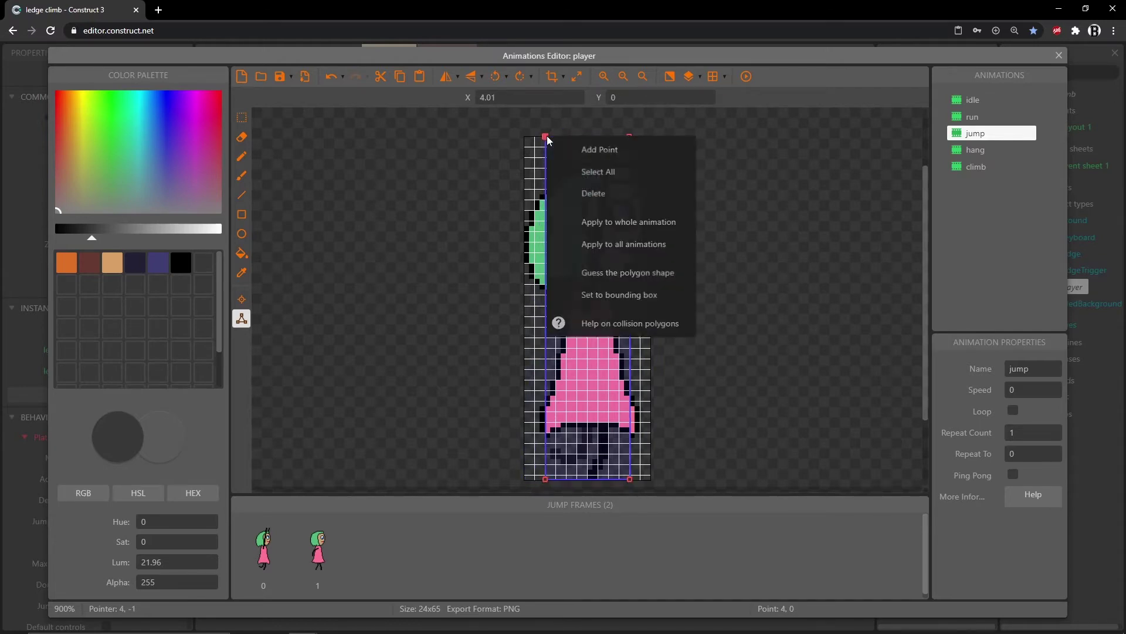
{"action": "left_click", "coordinate": [616, 226]}
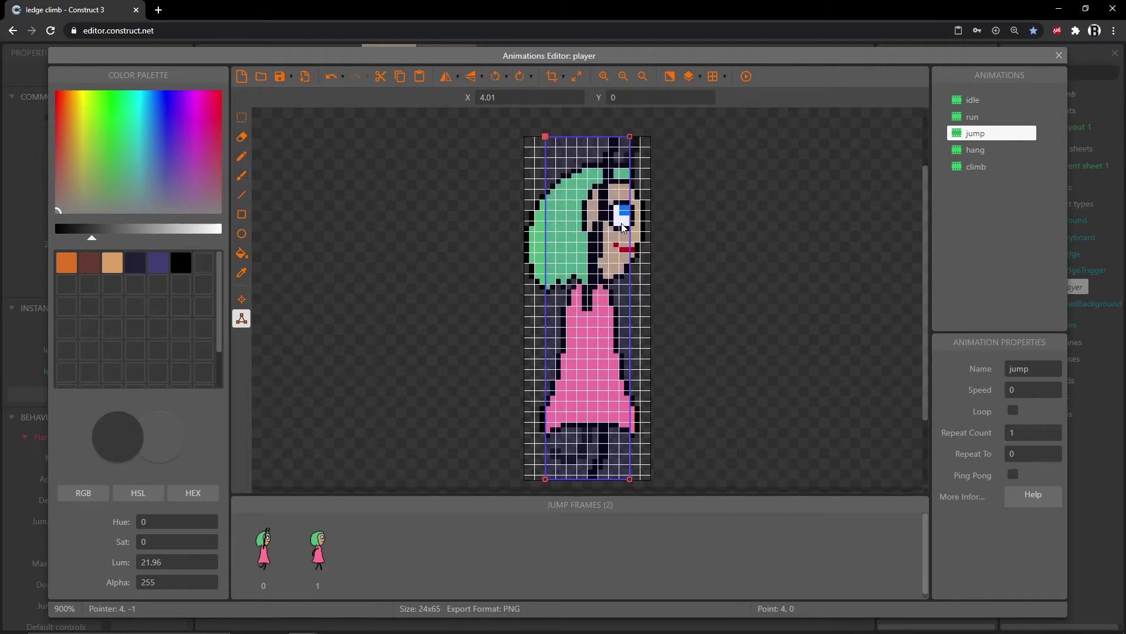
{"action": "left_click", "coordinate": [963, 152]}
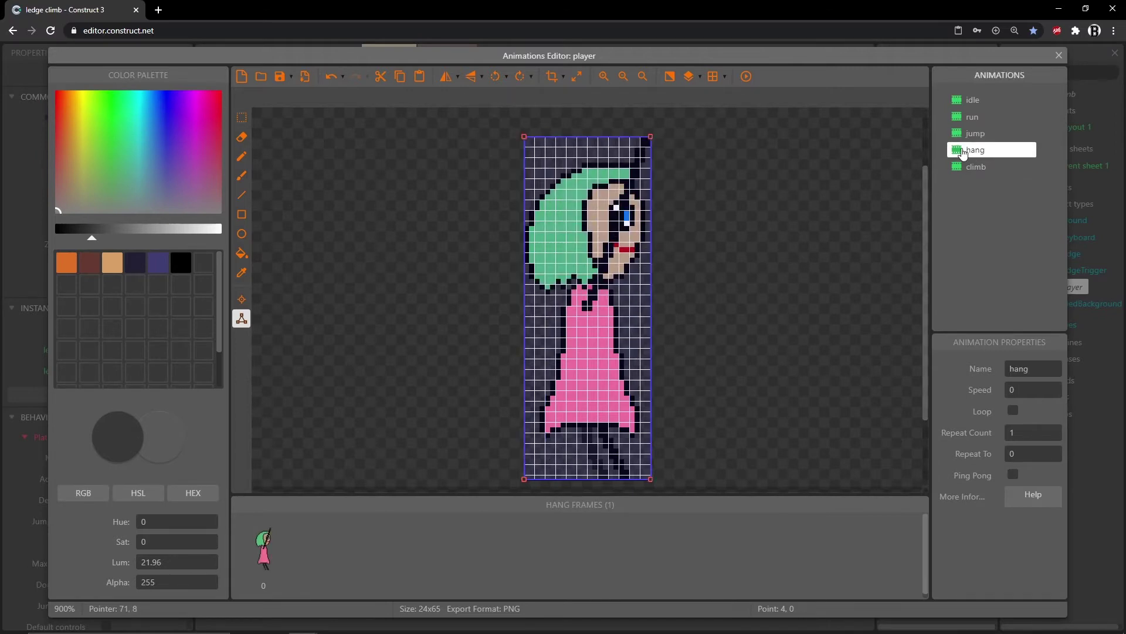
Drag the hang polygon's four corner points in to X 4 and X 20
{"action": "left_click_drag", "start_coordinate": [650, 137], "coordinate": [632, 138]}
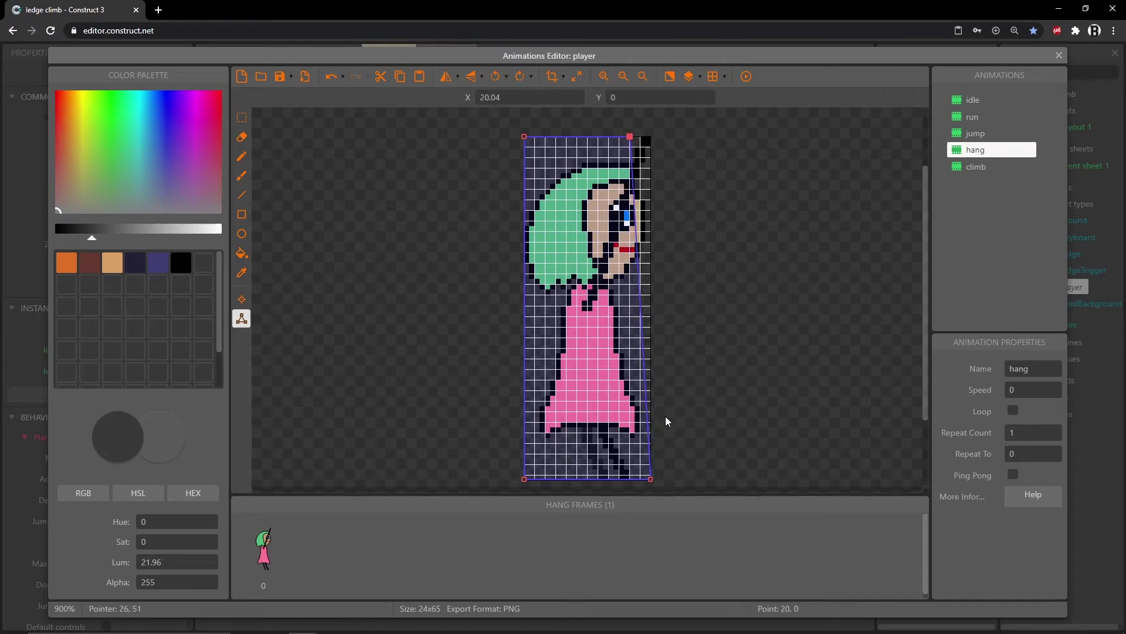
{"action": "left_click_drag", "start_coordinate": [650, 479], "coordinate": [632, 491]}
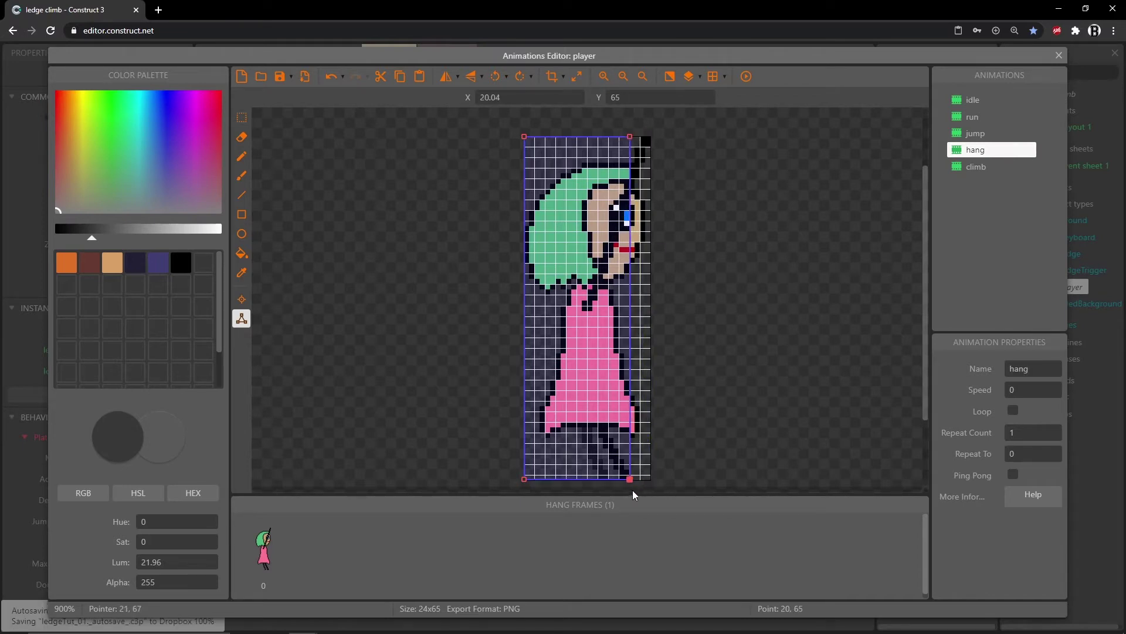
{"action": "left_click_drag", "start_coordinate": [524, 479], "coordinate": [546, 479]}
{"action": "left_click", "coordinate": [525, 137]}
{"action": "left_click_drag", "start_coordinate": [535, 142], "coordinate": [545, 137]}
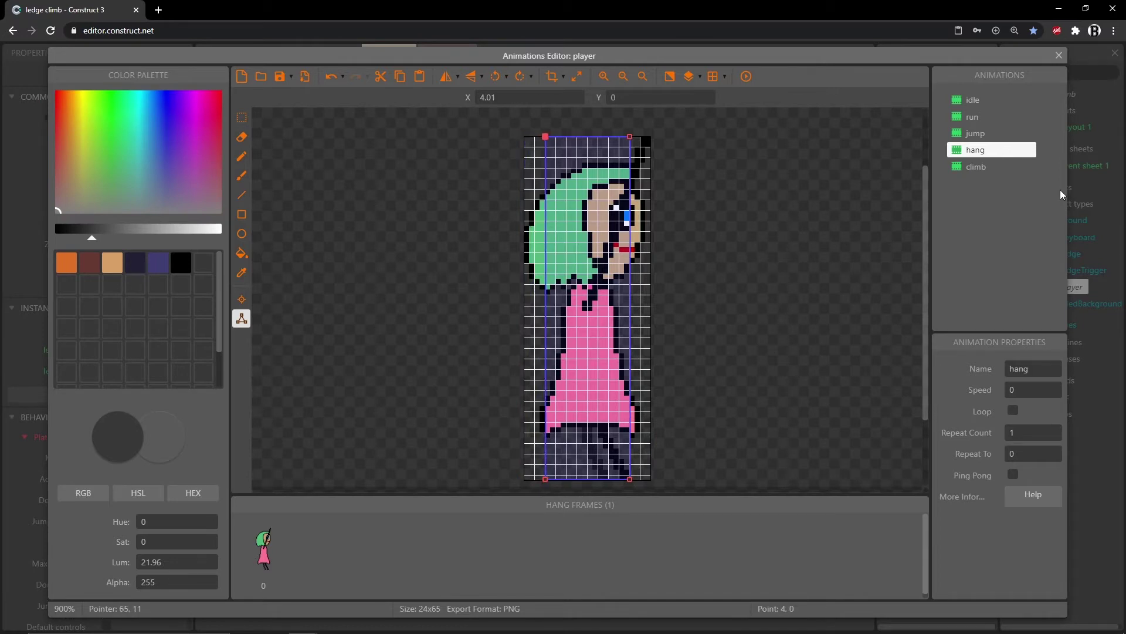
Review the climb animation with the grid hidden, then close the editor and open Event sheet 1
{"action": "left_click", "coordinate": [976, 168]}
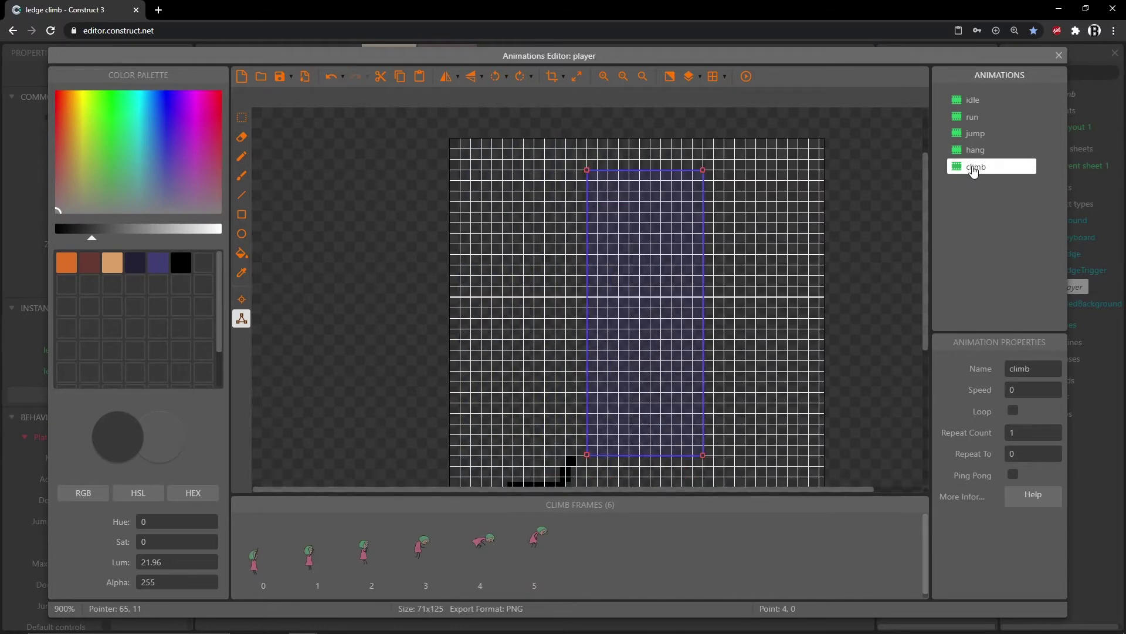
{"action": "left_click", "coordinate": [708, 79]}
{"action": "scroll", "coordinate": [627, 246], "scroll_direction": "down", "scroll_amount": 4}
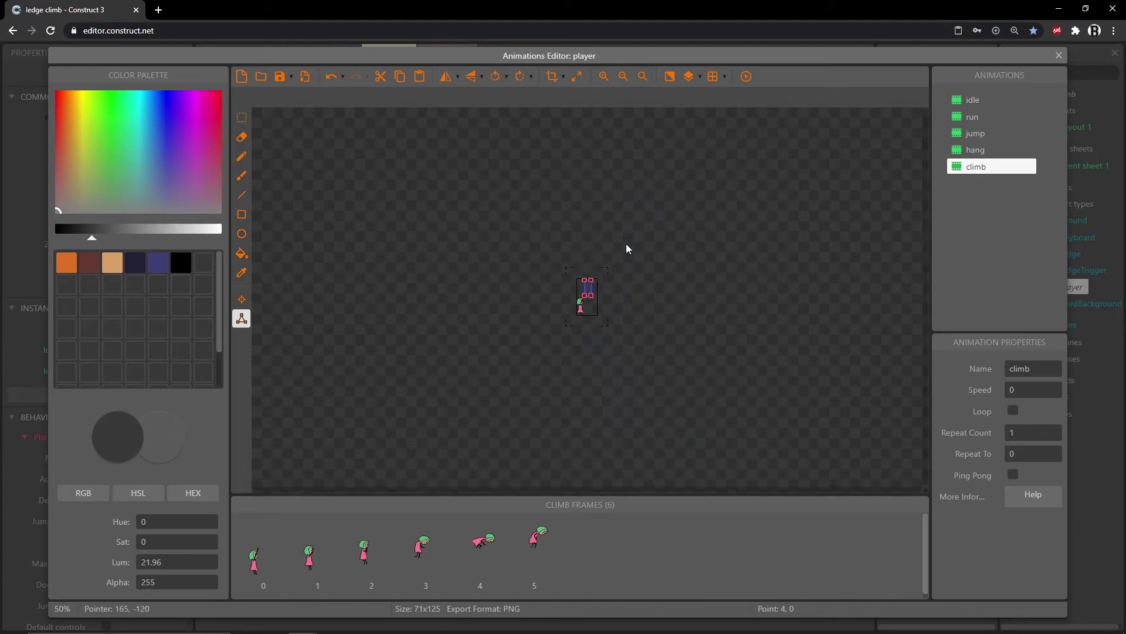
{"action": "scroll", "coordinate": [626, 244], "scroll_direction": "up", "scroll_amount": 2}
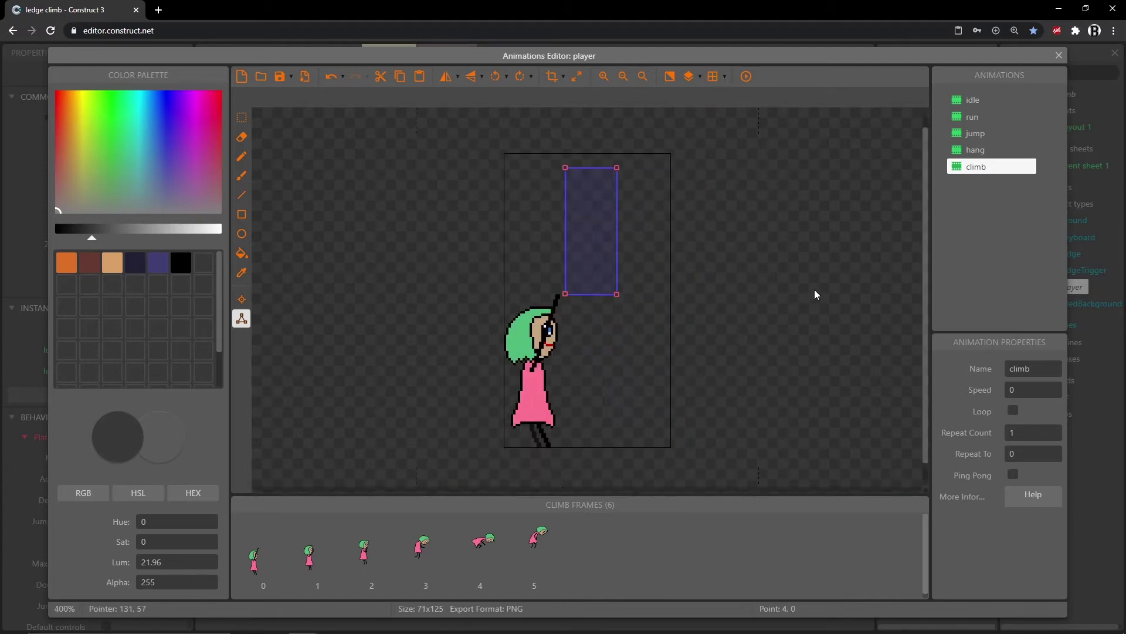
{"action": "left_click", "coordinate": [1059, 57]}
{"action": "left_click", "coordinate": [458, 57]}
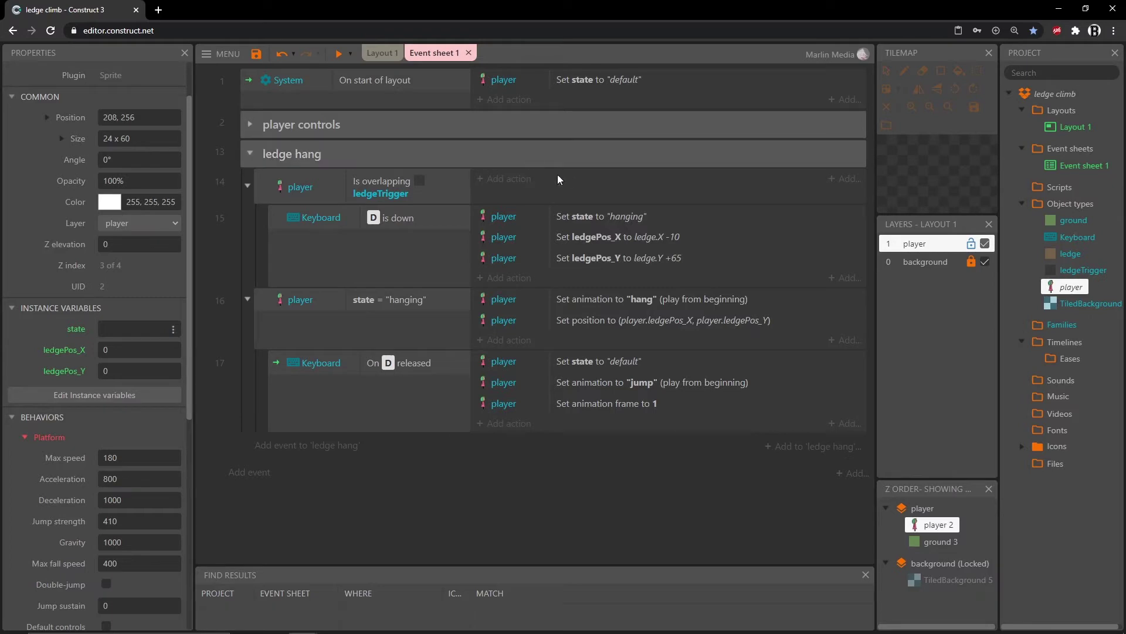
Inspect the ledge hang events that set the player state to hanging and back to default
{"action": "left_click", "coordinate": [621, 217]}
{"action": "left_click", "coordinate": [392, 307]}
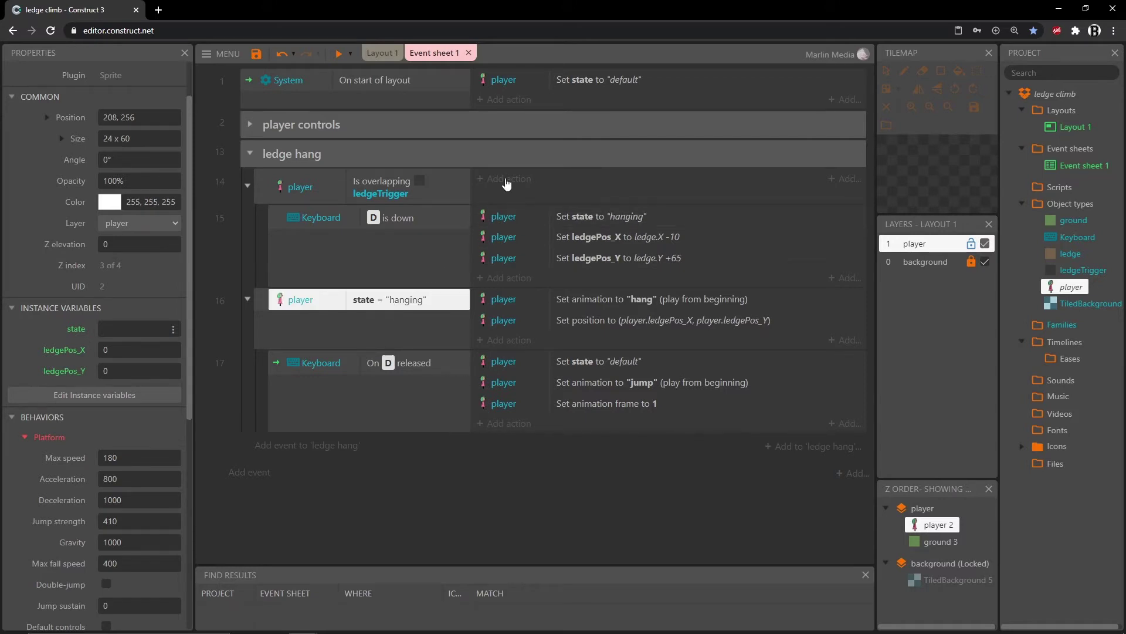
{"action": "left_click", "coordinate": [634, 363]}
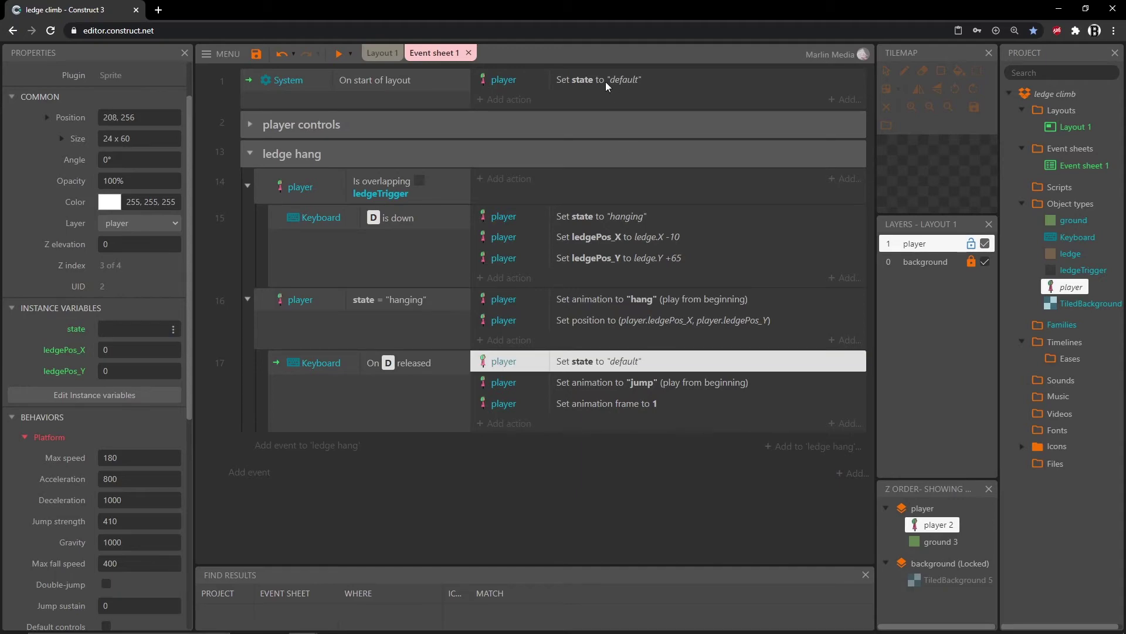
Check the player controls group and start-of-layout action, then nudge the player up to about 212.9, 189.9
{"action": "left_click", "coordinate": [249, 123]}
{"action": "left_click", "coordinate": [392, 152]}
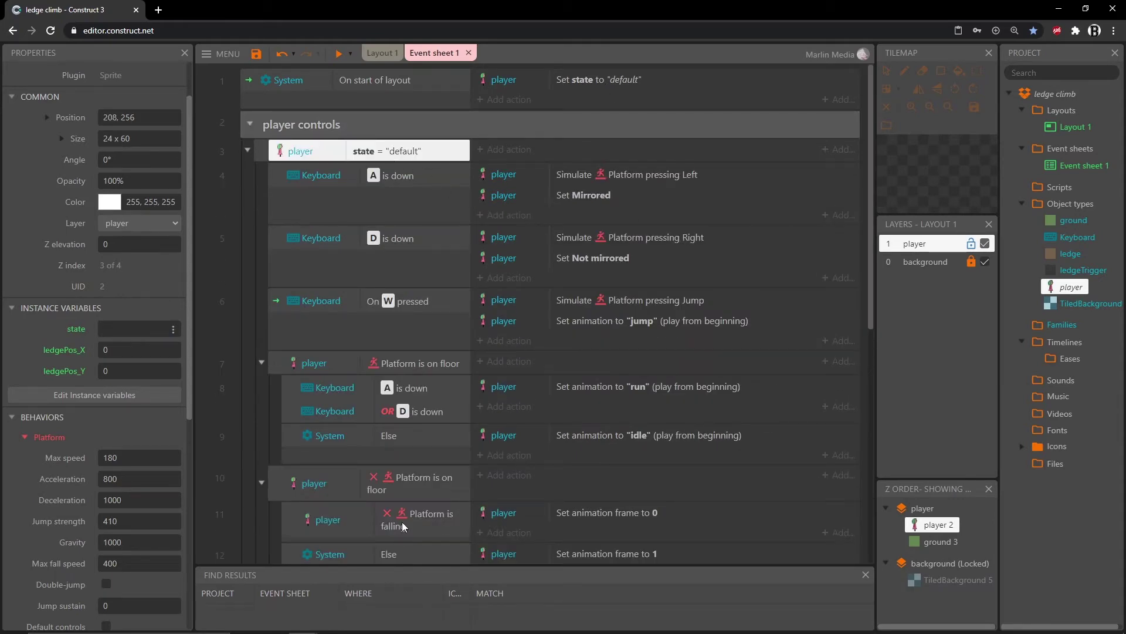
{"action": "left_click", "coordinate": [251, 124]}
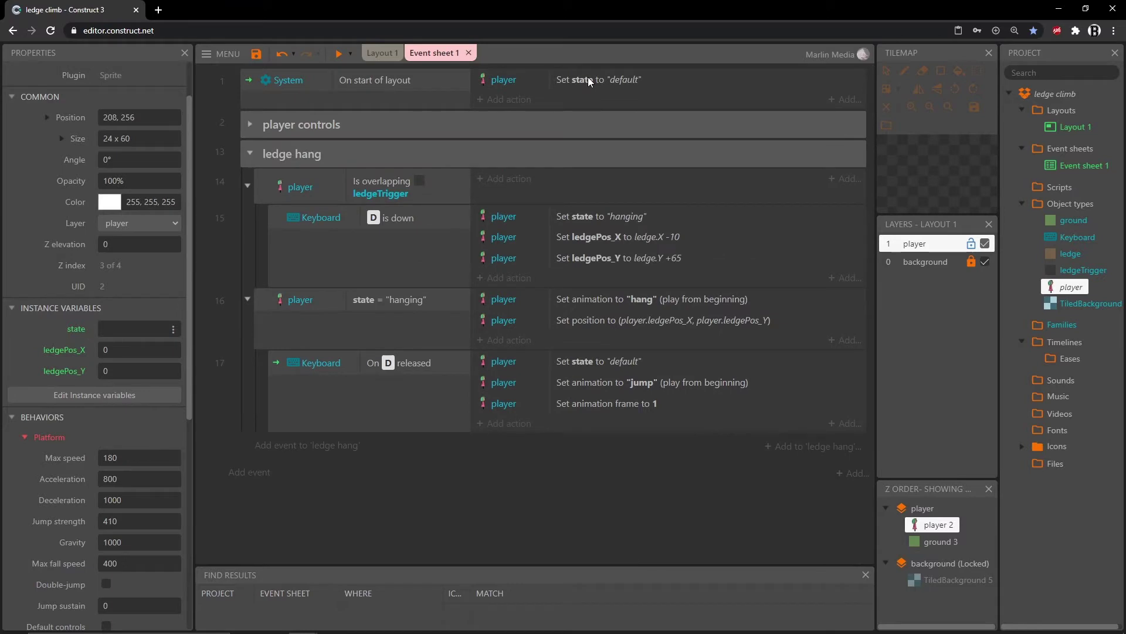
{"action": "left_click", "coordinate": [588, 76]}
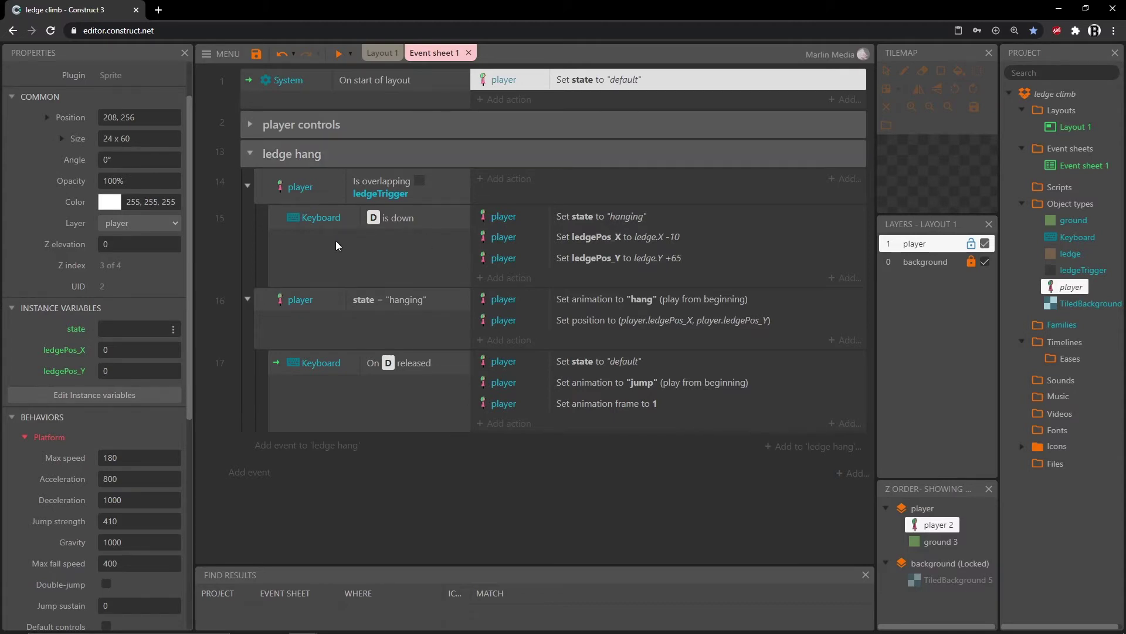
{"action": "left_click", "coordinate": [382, 53]}
{"action": "left_click_drag", "start_coordinate": [466, 433], "coordinate": [475, 368]}
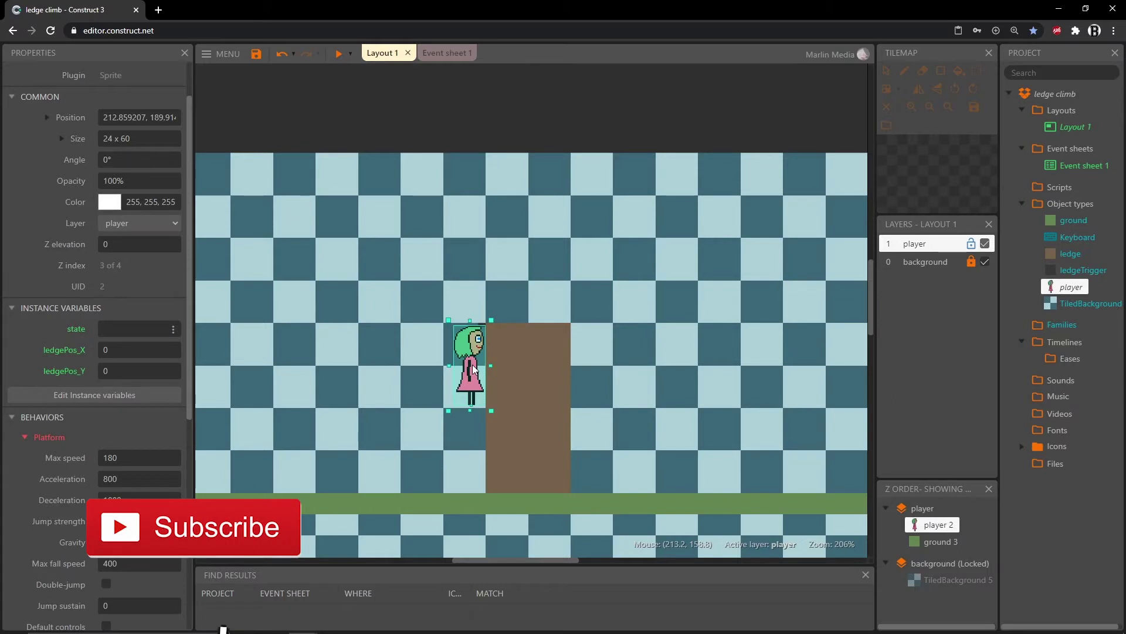
Lift the player onto the ledge top, then return it beside the ledge at about 211.9, 188.5
{"action": "left_click_drag", "start_coordinate": [475, 368], "coordinate": [519, 287]}
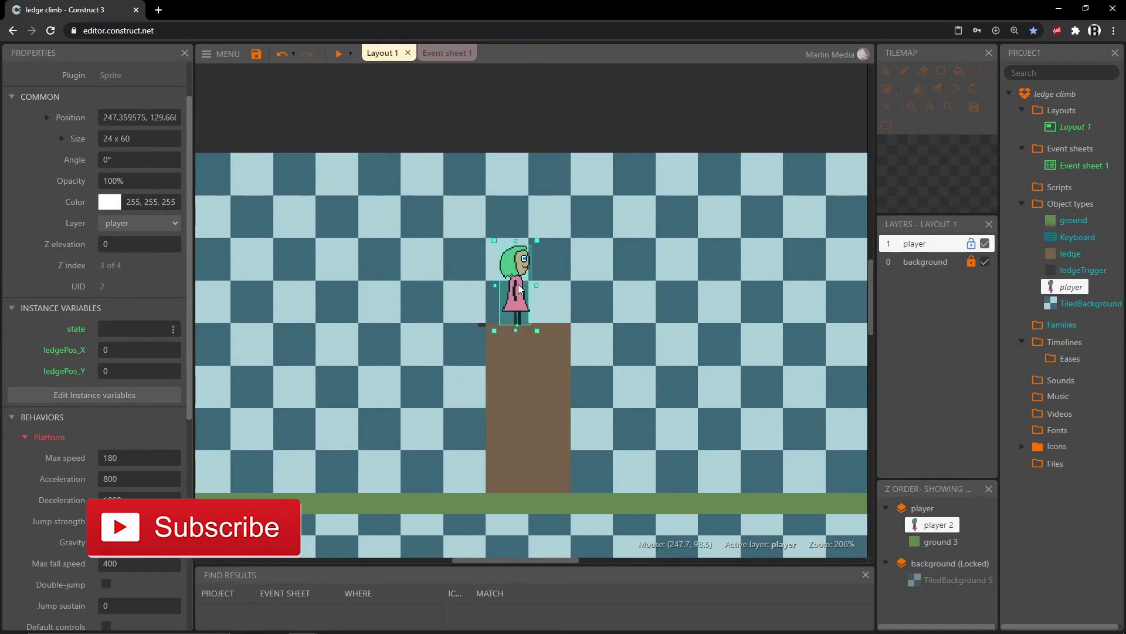
{"action": "left_click_drag", "start_coordinate": [520, 288], "coordinate": [471, 364]}
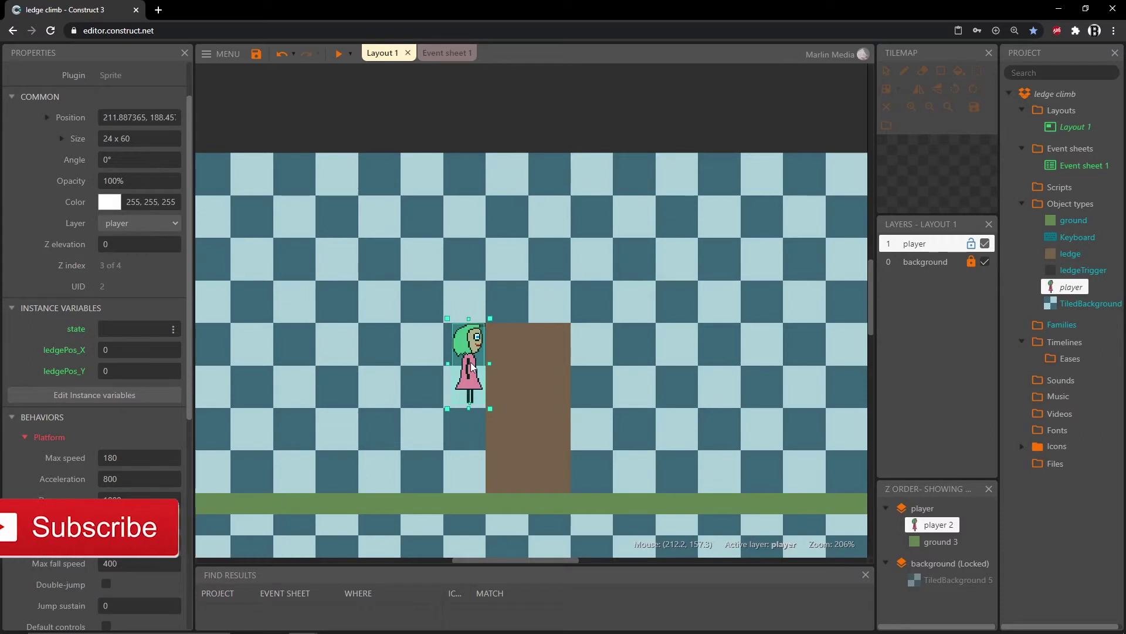
{"action": "left_click", "coordinate": [471, 364]}
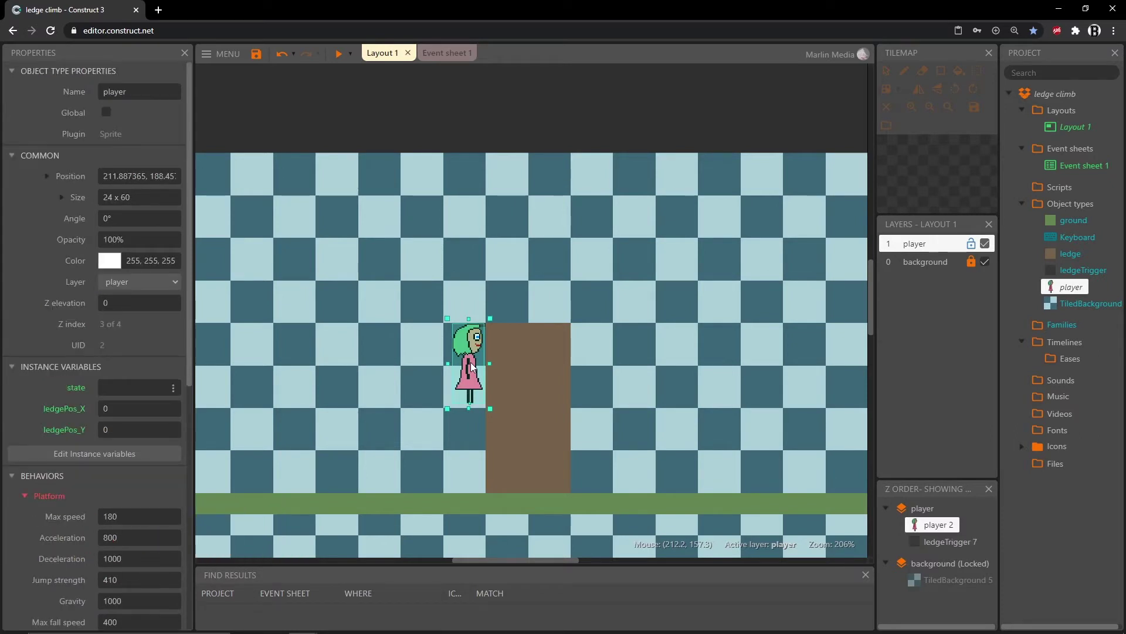